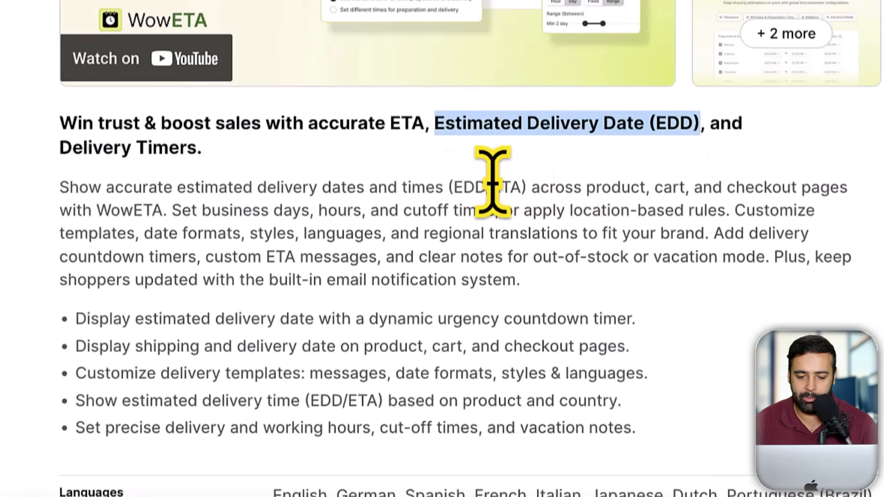
# Step: Review the WowETA app listing's features and the demo store's Belt Buckles product page with its delivery estimates
pyautogui.scroll(-3, 489, 182)
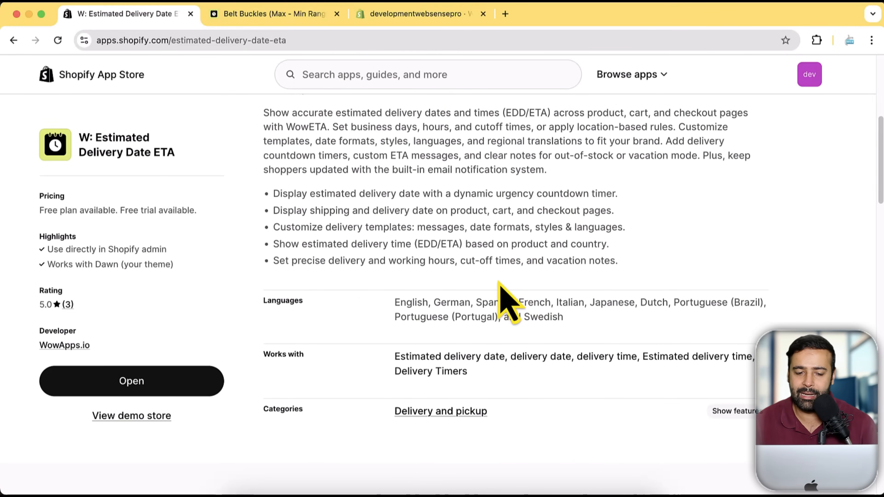
pyautogui.click(296, 15)
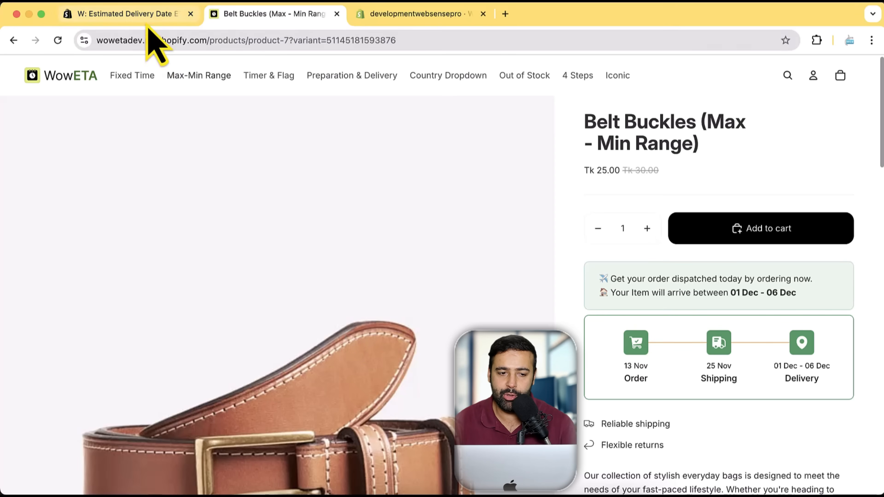
pyautogui.click(146, 15)
pyautogui.scroll(8, 345, 257)
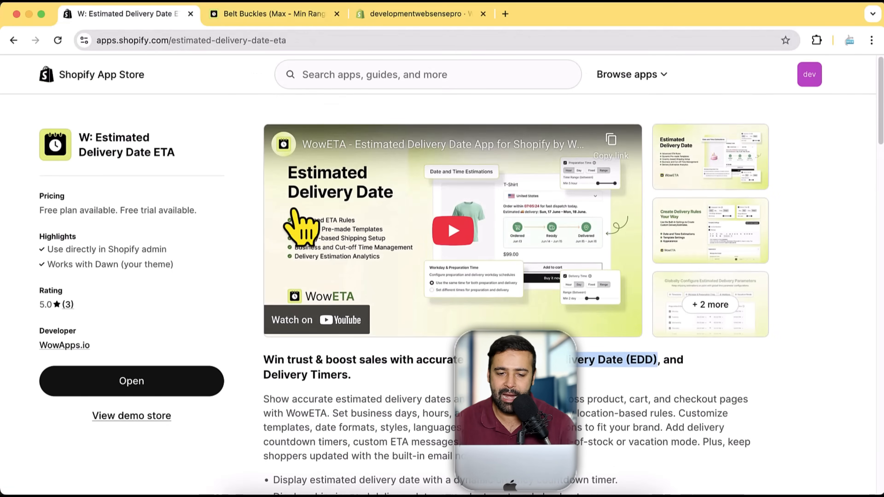
pyautogui.click(259, 15)
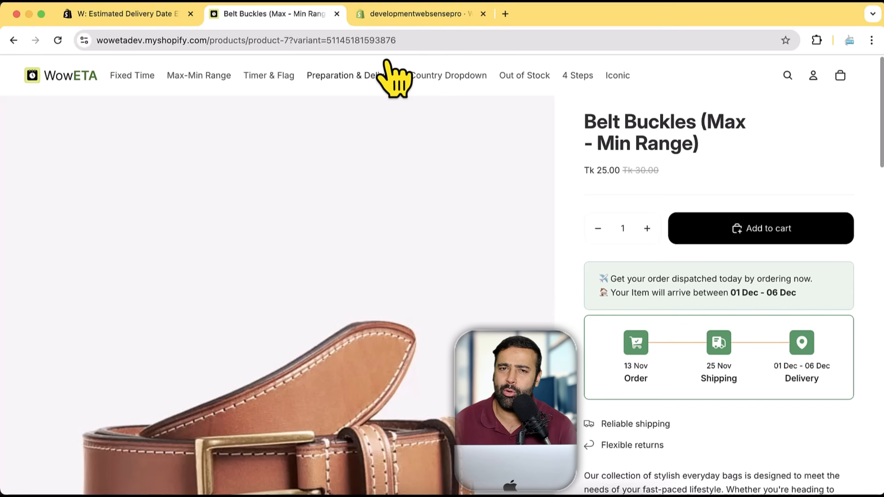
# Step: Show the WowETA dashboard in the Shopify admin without the support chat, and highlight the app's name on its App Store listing
pyautogui.click(400, 14)
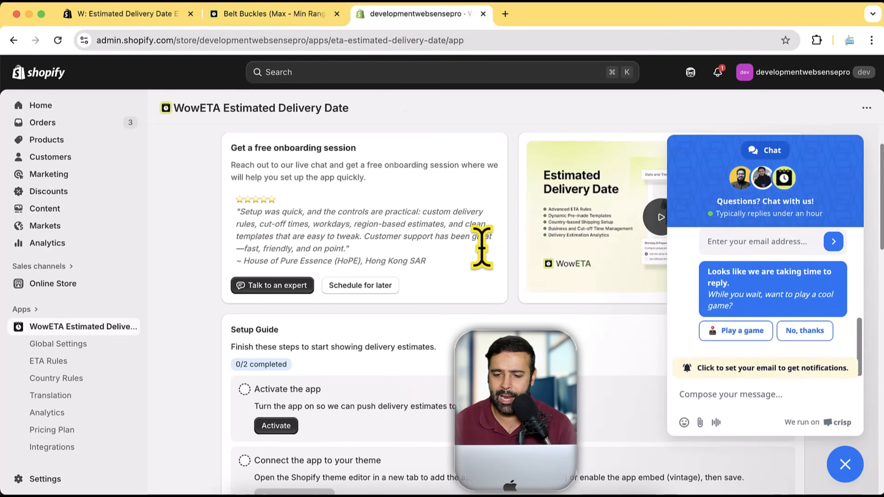
pyautogui.click(847, 464)
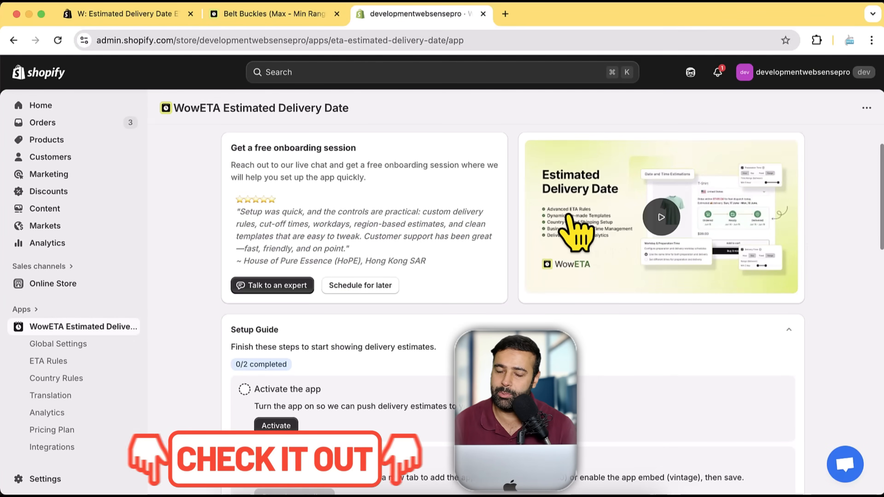
pyautogui.click(143, 14)
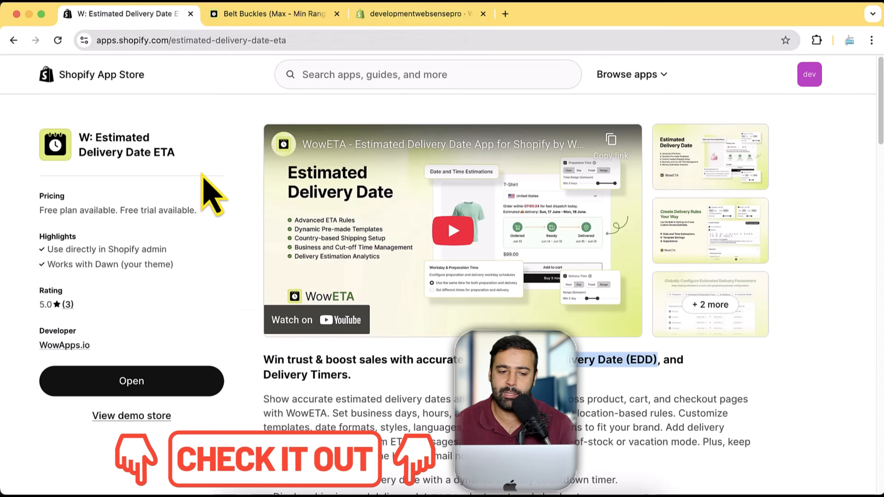
pyautogui.moveTo(164, 165); pyautogui.dragTo(56, 141)
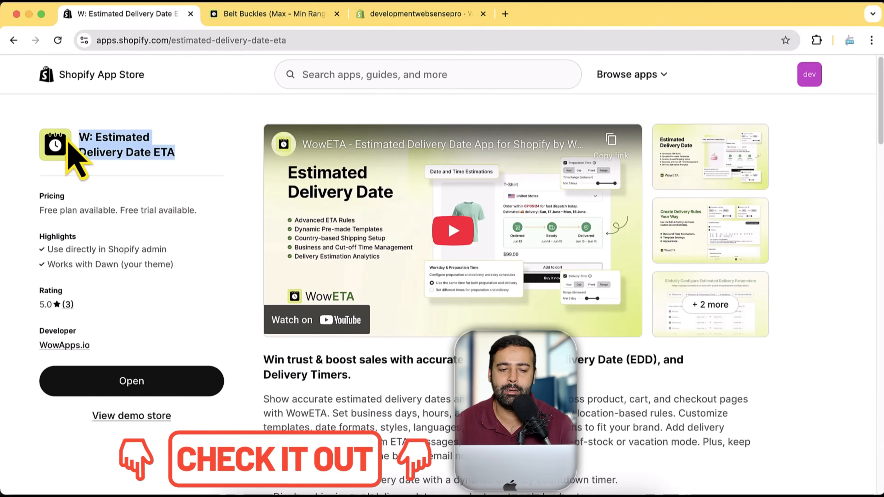
# Step: Ask an expert for a free onboarding session from the WowETA dashboard and close the support chat
pyautogui.click(417, 15)
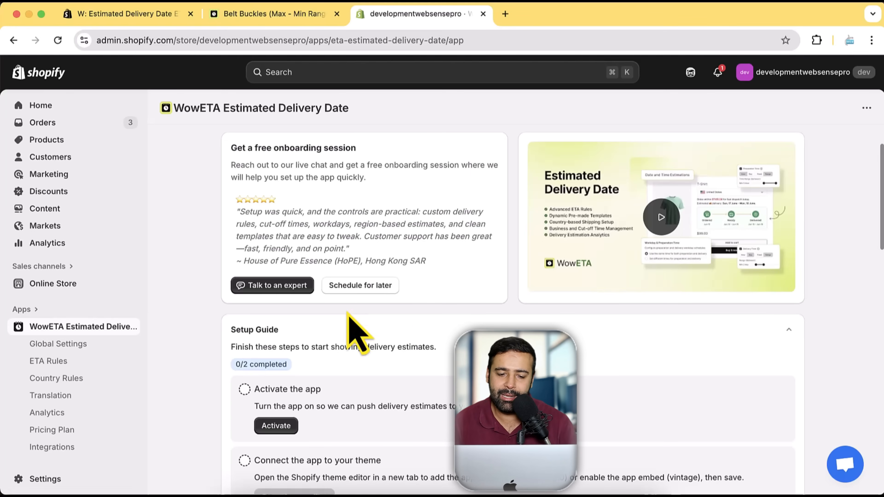
pyautogui.click(273, 290)
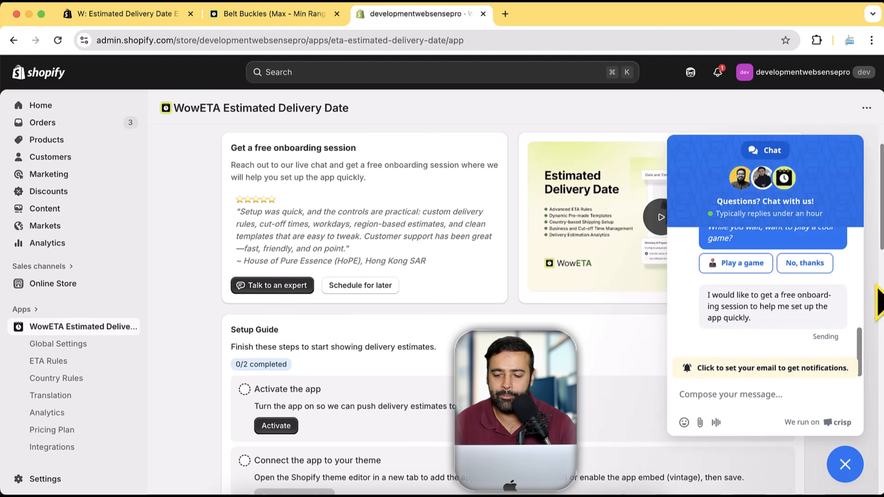
pyautogui.click(845, 460)
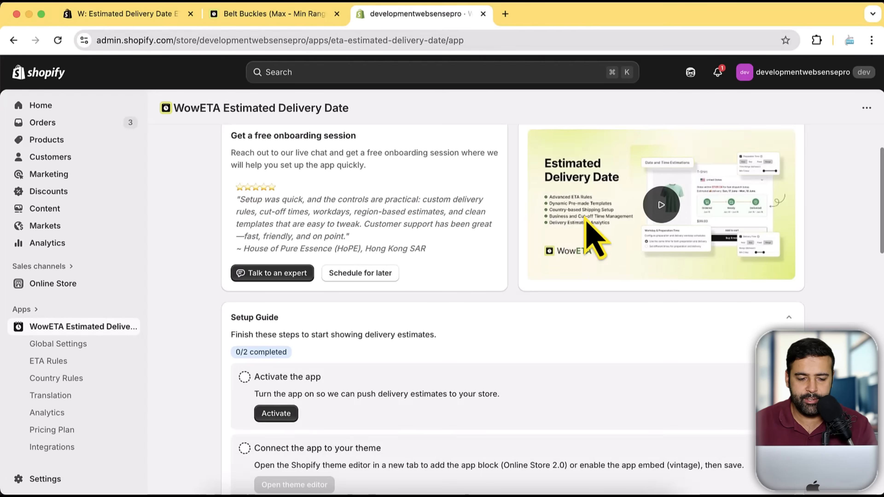
# Step: Activate the WowETA app from its Setup Guide and look over the plan features and ETA rules sections
pyautogui.scroll(-5, 585, 224)
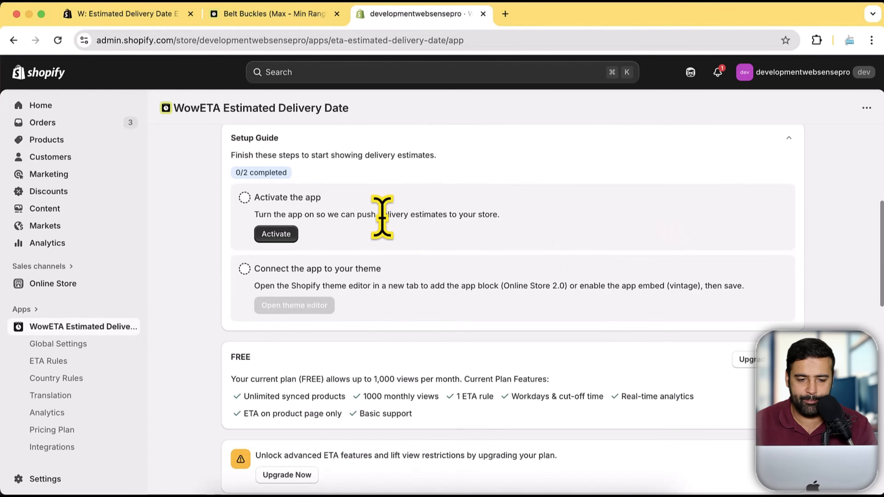
pyautogui.click(280, 236)
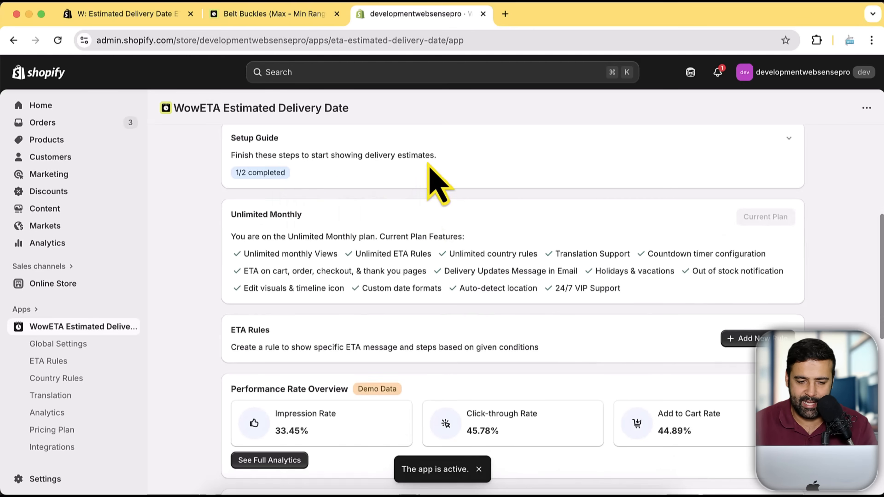
pyautogui.scroll(-5, 430, 233)
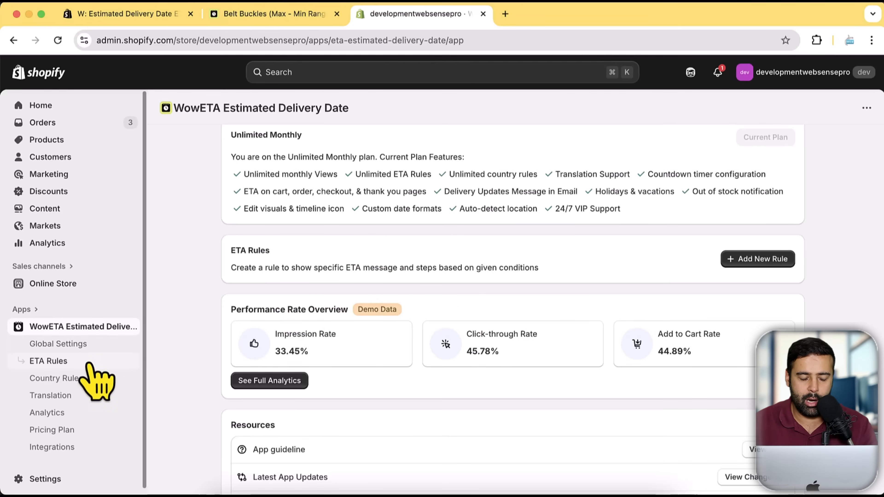
# Step: Check the ETA Rules page, close the demo store, and open the online store's storefront beside the app listing
pyautogui.click(68, 363)
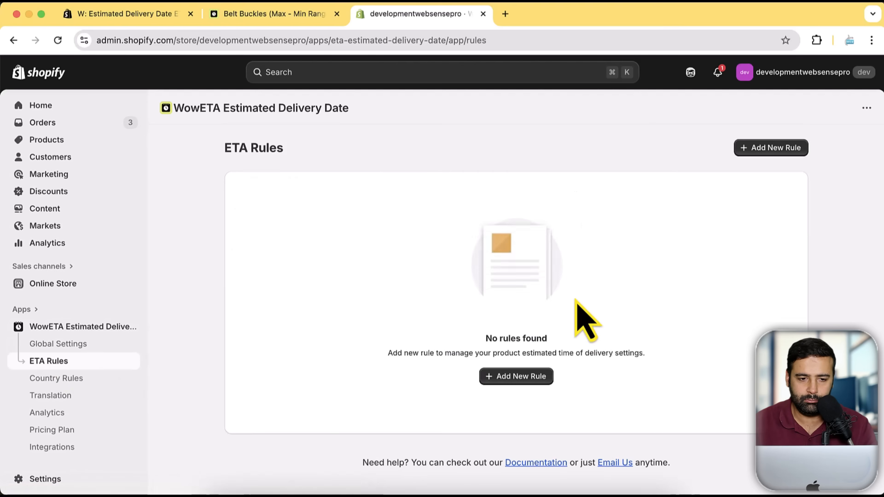
pyautogui.click(336, 14)
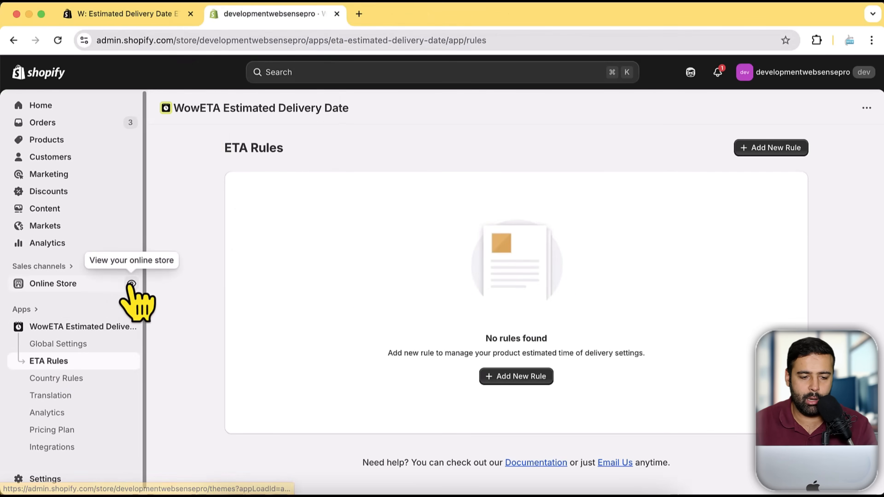
pyautogui.click(131, 283)
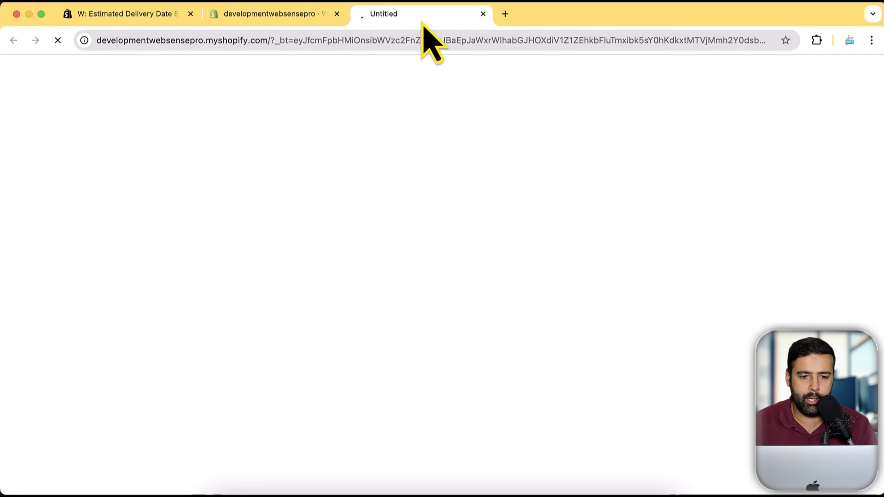
pyautogui.moveTo(421, 22); pyautogui.dragTo(285, 25)
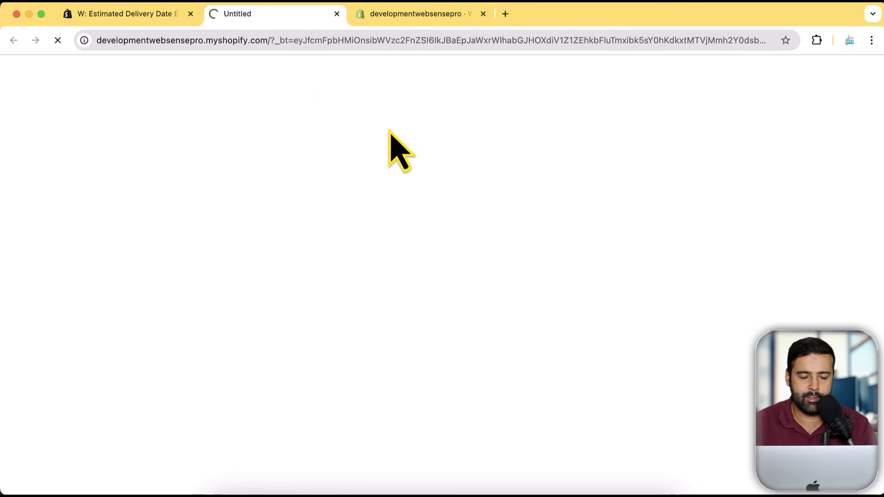
# Step: Look through the storefront's home page and its featured products
pyautogui.scroll(-15, 411, 160)
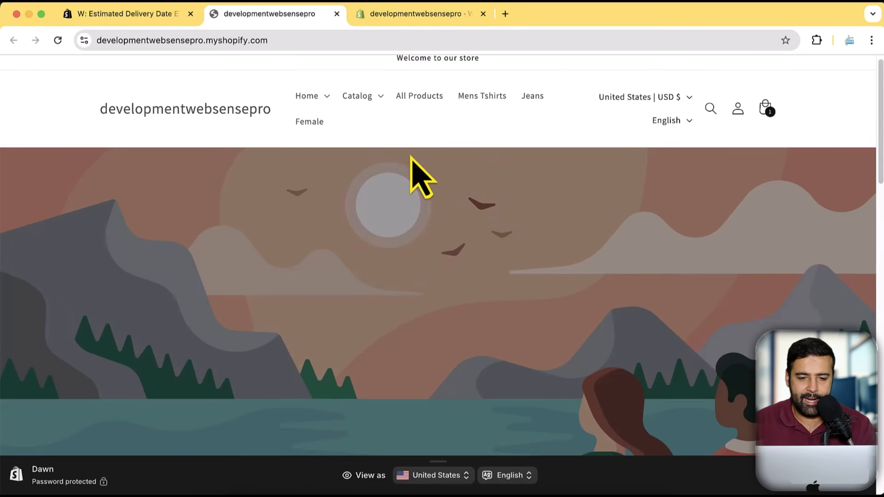
pyautogui.scroll(-5, 379, 184)
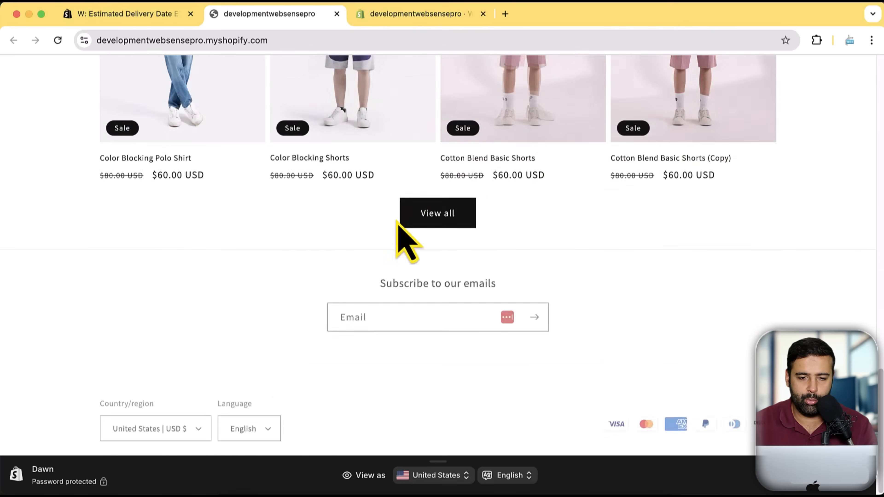
pyautogui.scroll(15, 404, 237)
pyautogui.scroll(-7, 430, 174)
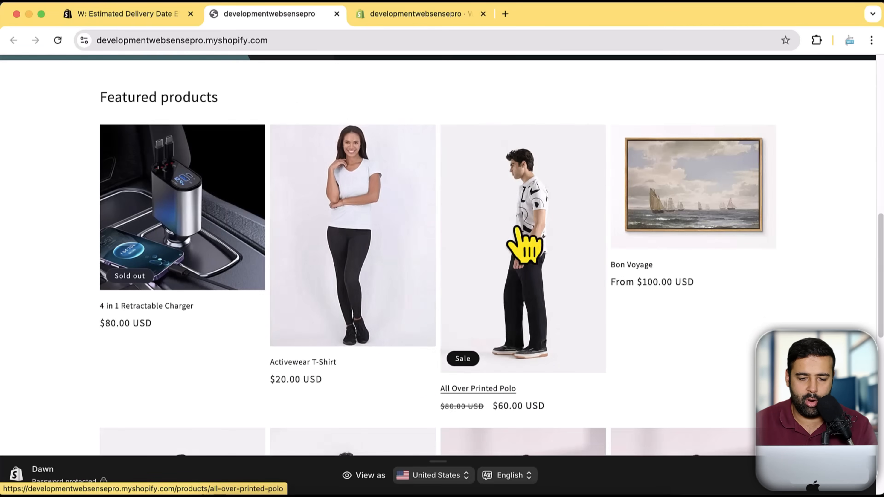
pyautogui.scroll(-10, 574, 216)
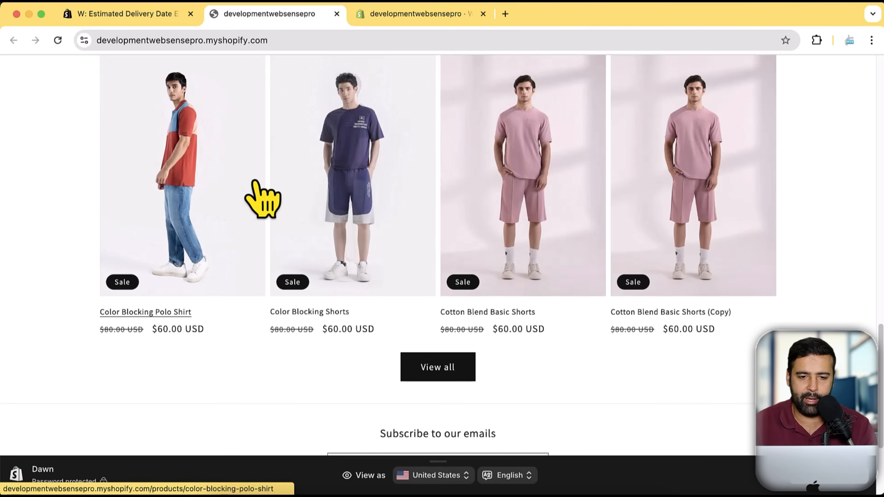
# Step: Add the WowETA Estimated Delivery app block to the default product template from the app's Global Settings
pyautogui.click(401, 19)
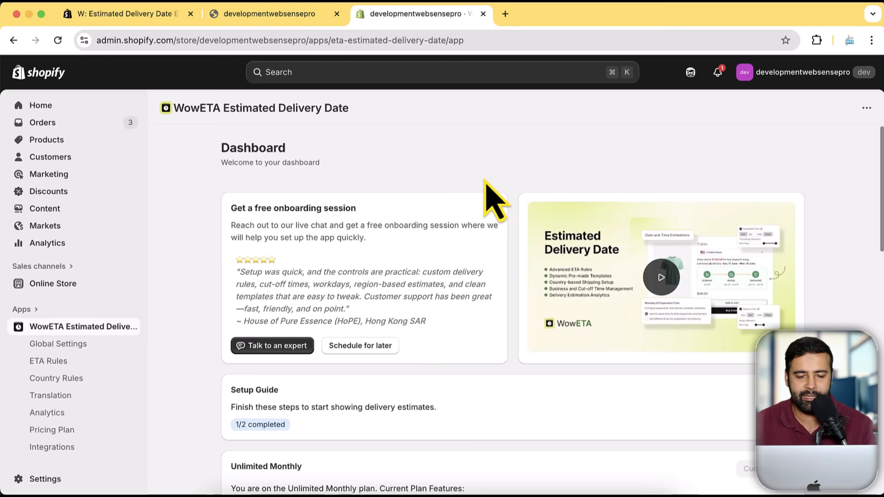
pyautogui.click(54, 346)
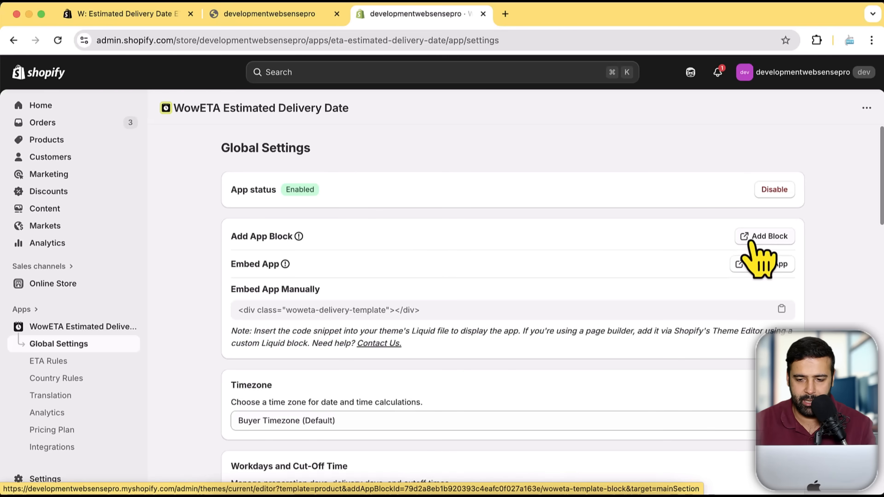
pyautogui.moveTo(451, 310); pyautogui.dragTo(252, 310)
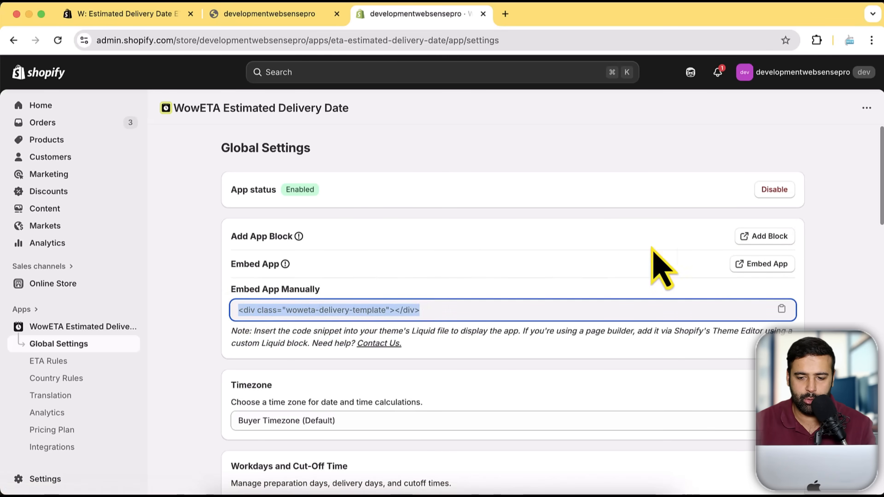
pyautogui.click(752, 237)
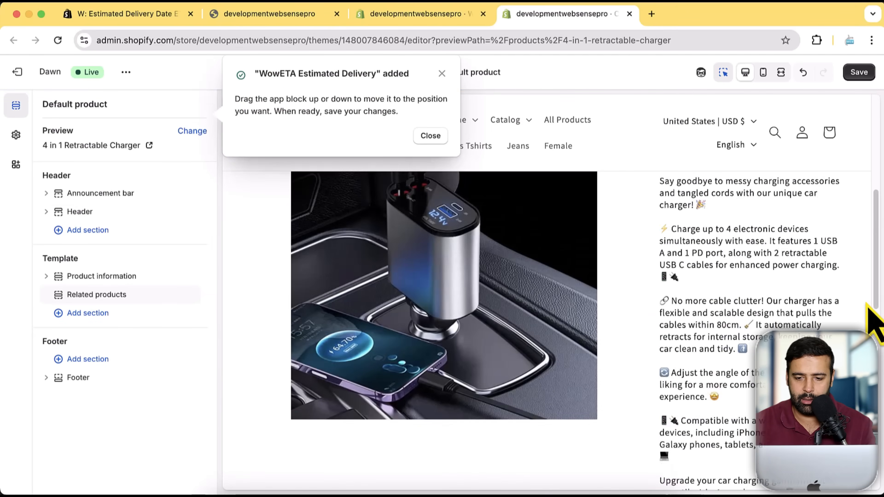
# Step: Move the WowETA Estimated Delivery block directly below Price in Product information, save the template, and close the theme editor
pyautogui.click(50, 276)
pyautogui.scroll(-3, 174, 247)
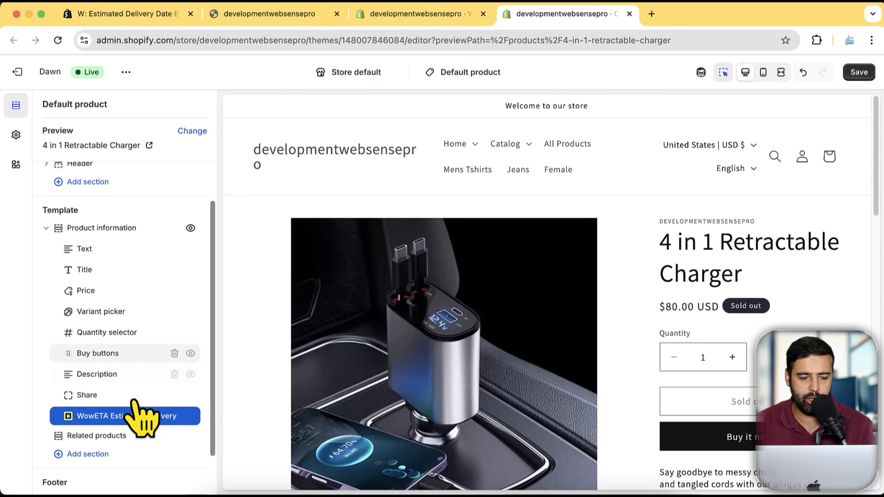
pyautogui.click(139, 417)
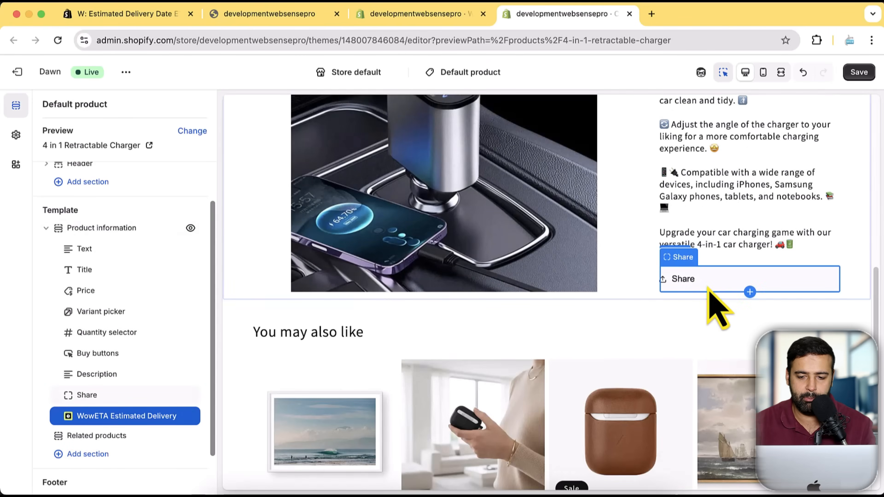
pyautogui.scroll(10, 833, 294)
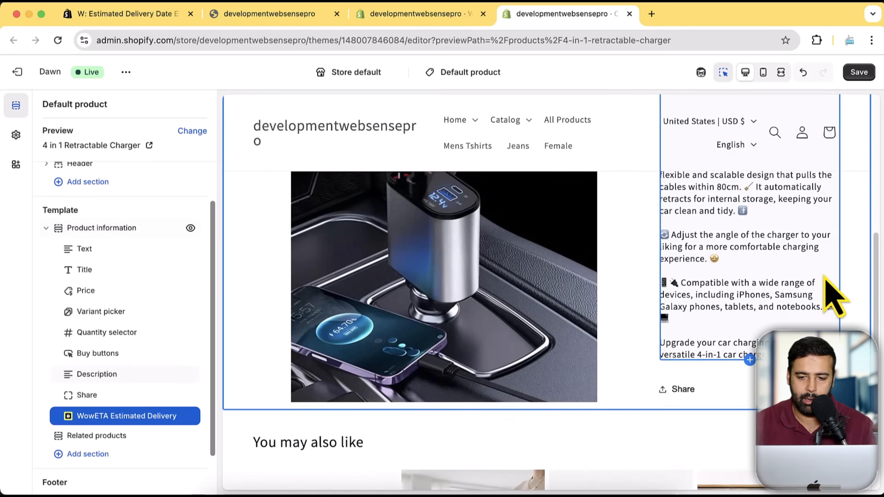
pyautogui.scroll(5, 831, 290)
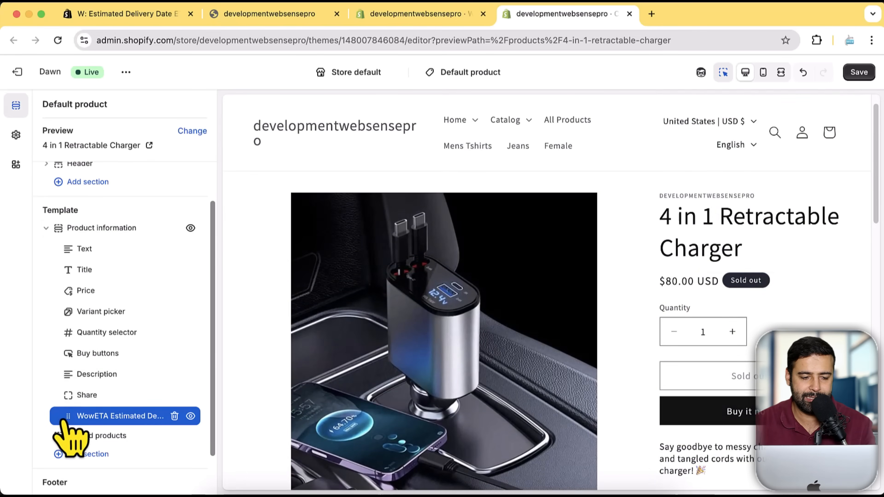
pyautogui.moveTo(71, 423); pyautogui.dragTo(103, 344)
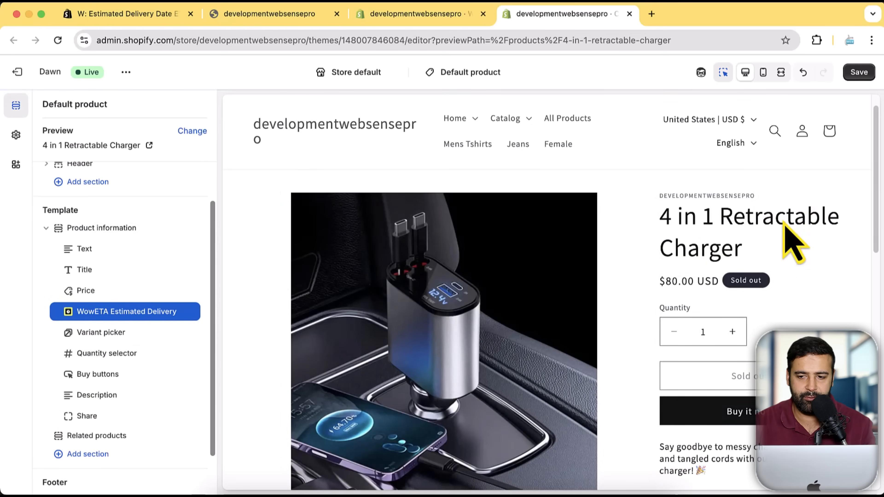
pyautogui.click(867, 73)
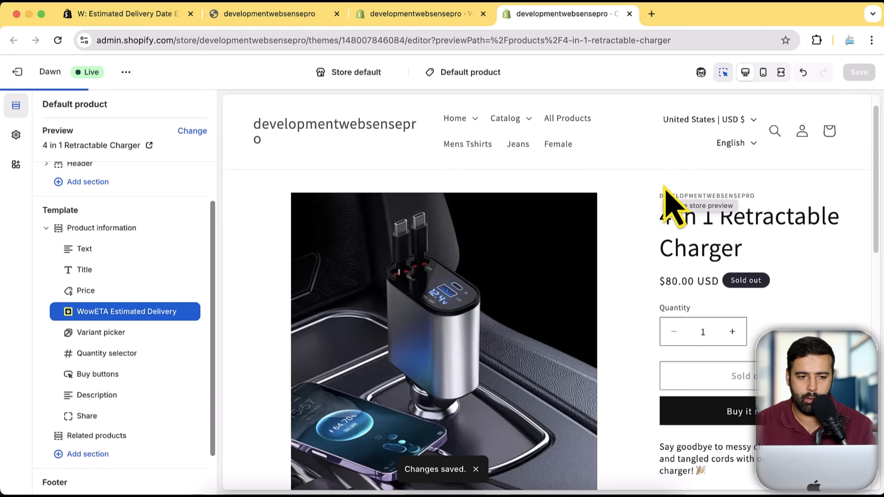
pyautogui.click(629, 13)
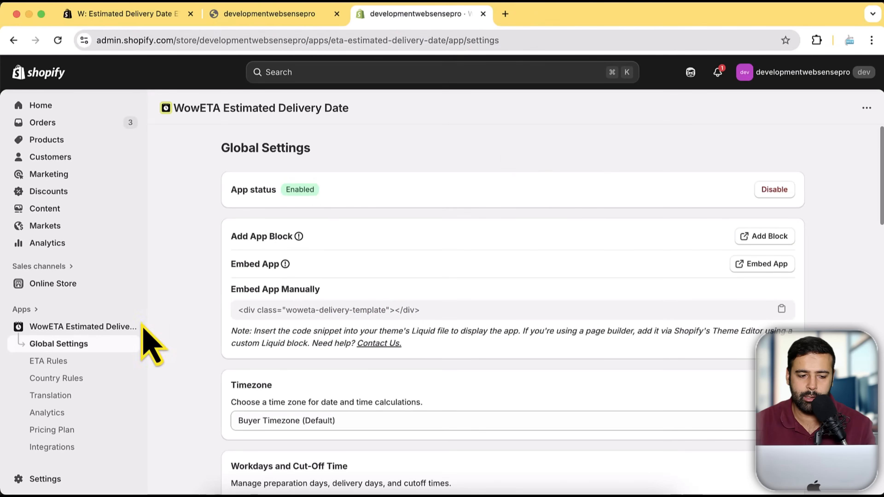
# Step: Start a new ETA rule from ETA Rules, keep the name New ETA Rule, and set its status to Active
pyautogui.click(75, 363)
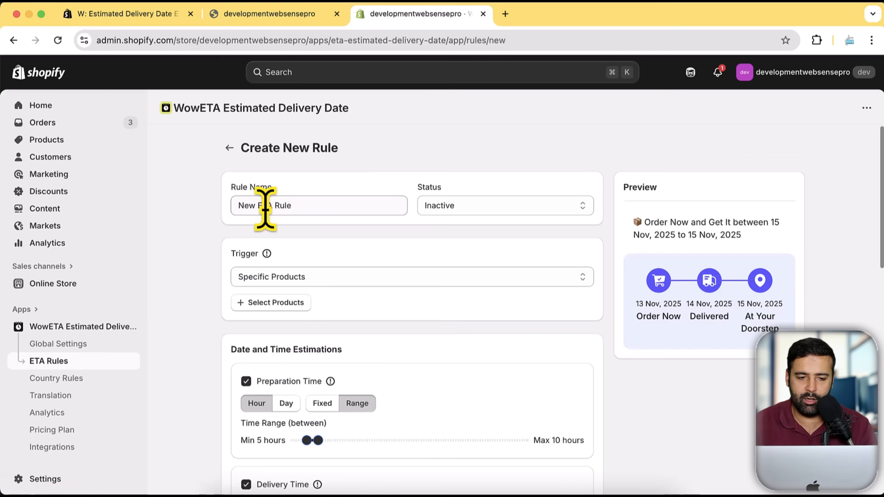
pyautogui.click(310, 204)
pyautogui.moveTo(310, 203); pyautogui.dragTo(217, 223)
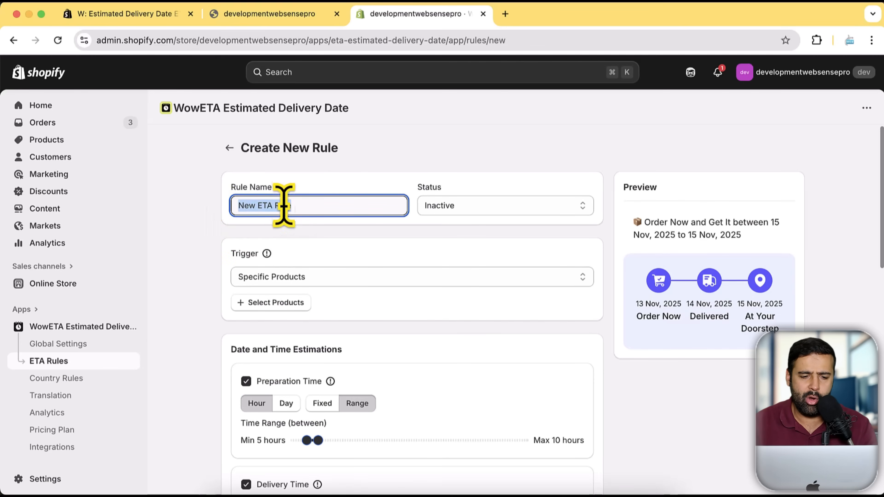
pyautogui.click(536, 211)
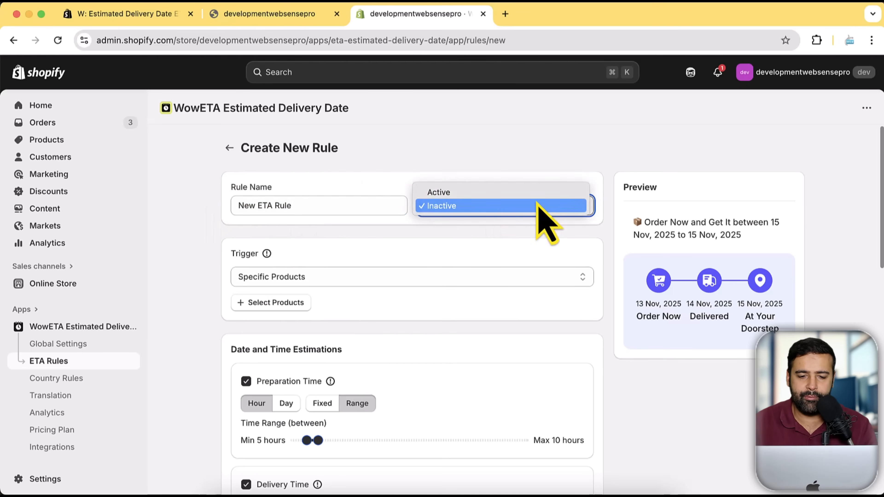
pyautogui.click(464, 197)
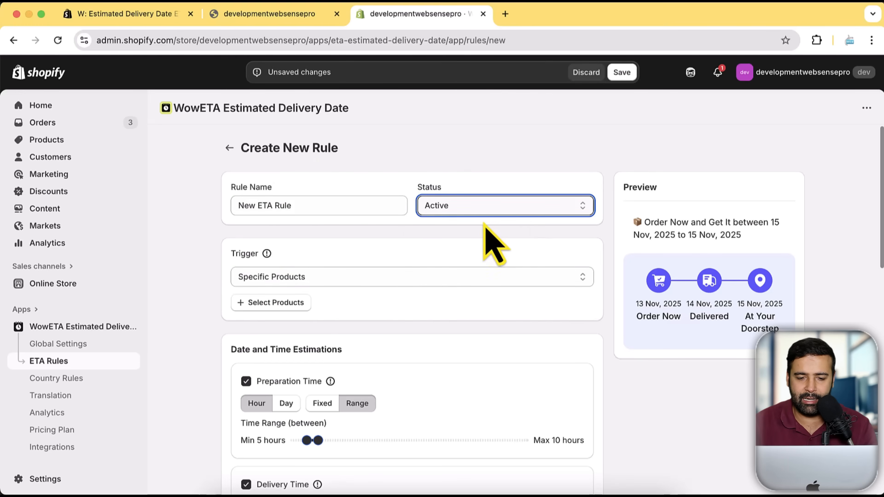
pyautogui.click(605, 183)
# Step: Keep the rule's trigger on Specific Products and select the Activewear T-Shirt with its Clear and Blue variants
pyautogui.scroll(-1, 608, 186)
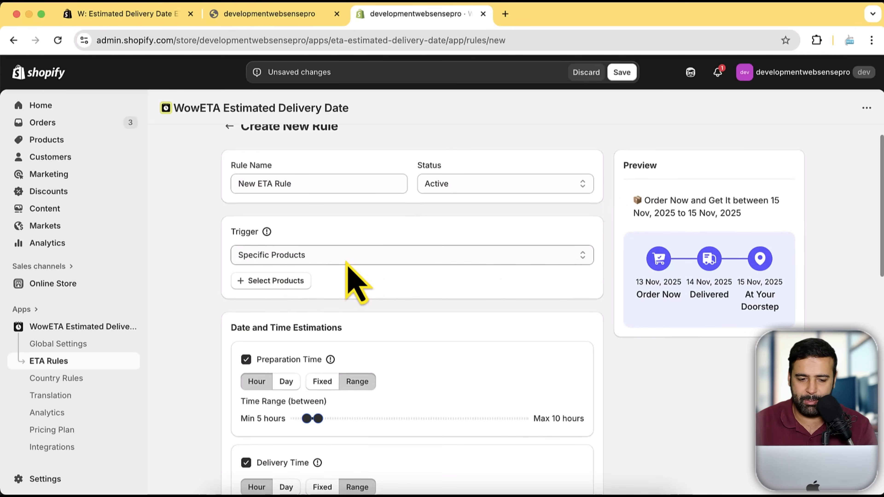
pyautogui.click(358, 257)
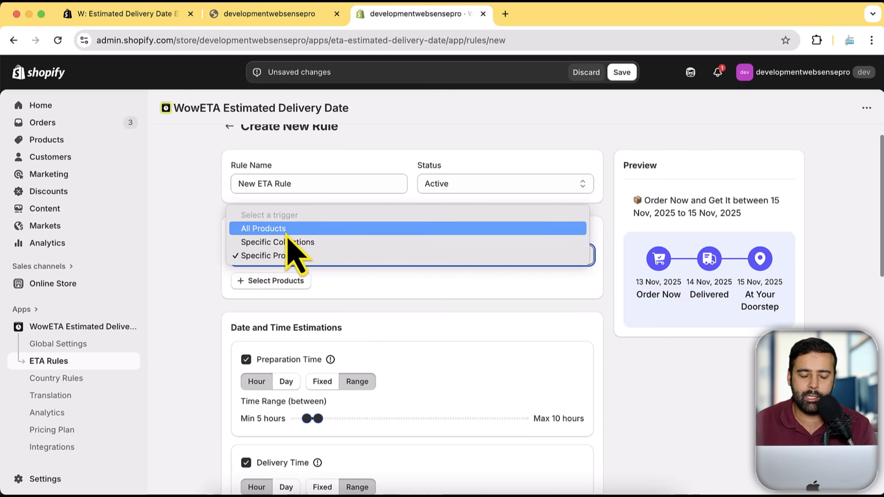
pyautogui.click(393, 261)
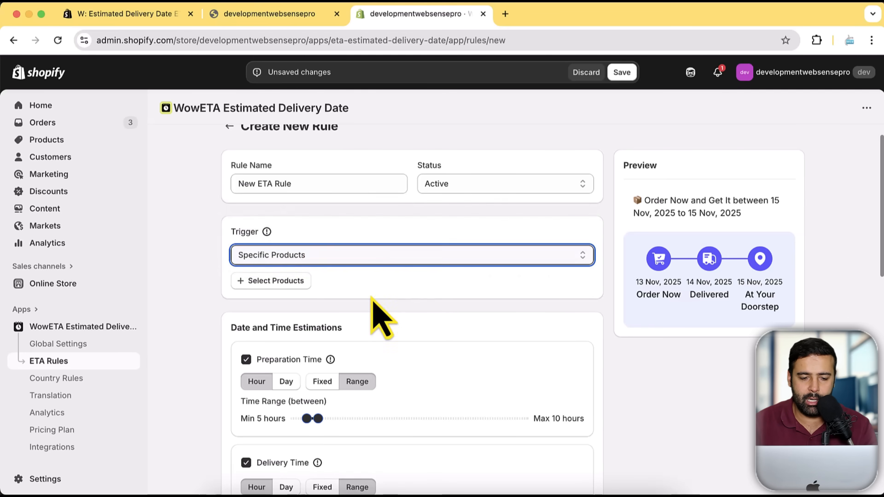
pyautogui.click(272, 282)
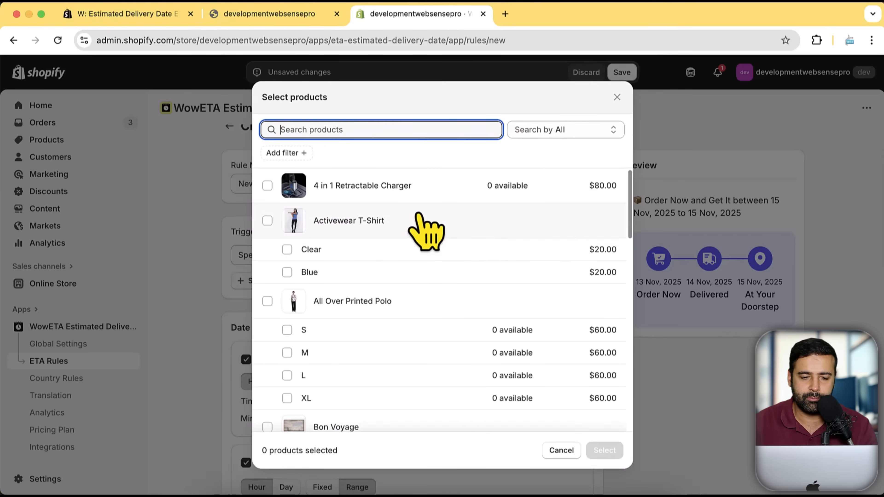
pyautogui.click(267, 221)
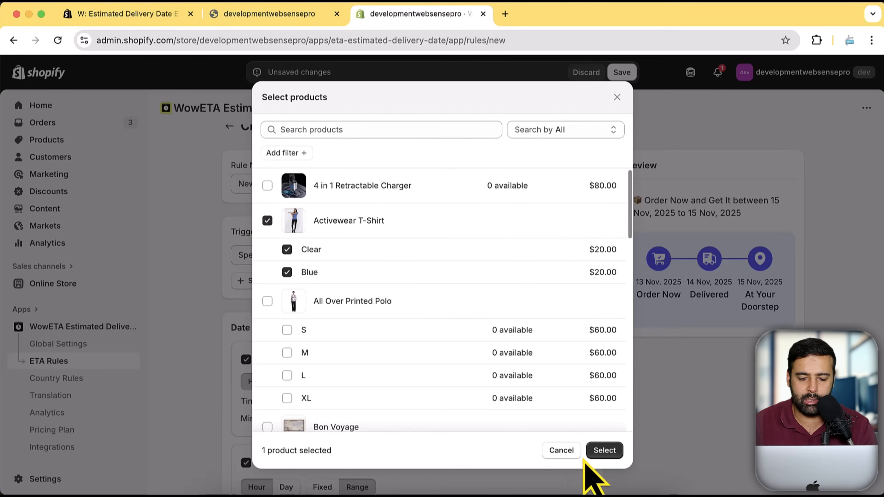
pyautogui.click(595, 452)
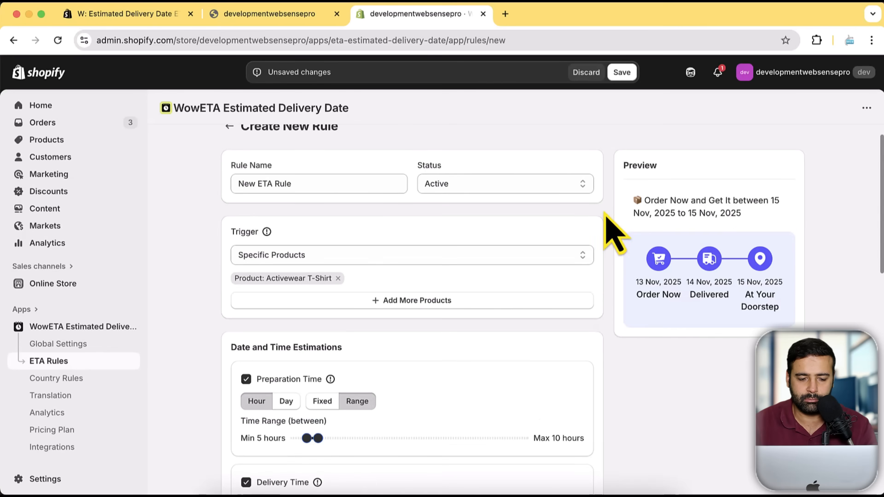
# Step: Set the rule's Preparation Time to a fixed value of 1 day
pyautogui.scroll(-3, 607, 216)
pyautogui.scroll(-3, 609, 230)
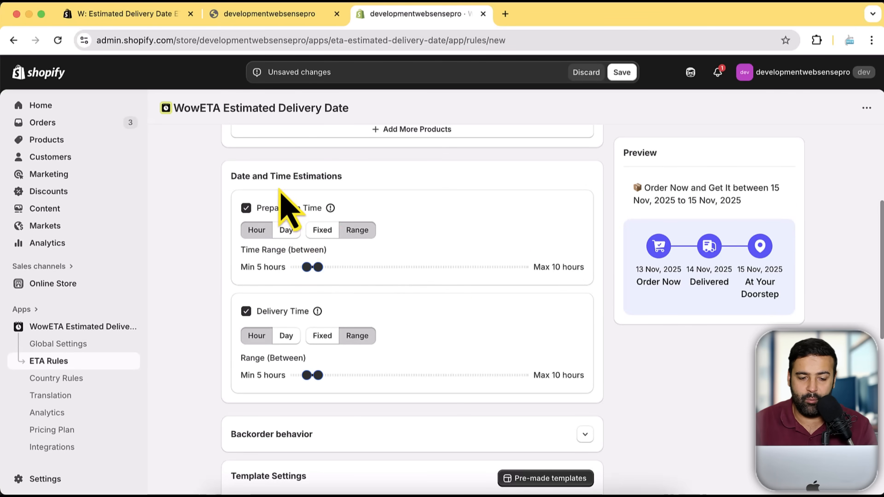
pyautogui.click(285, 231)
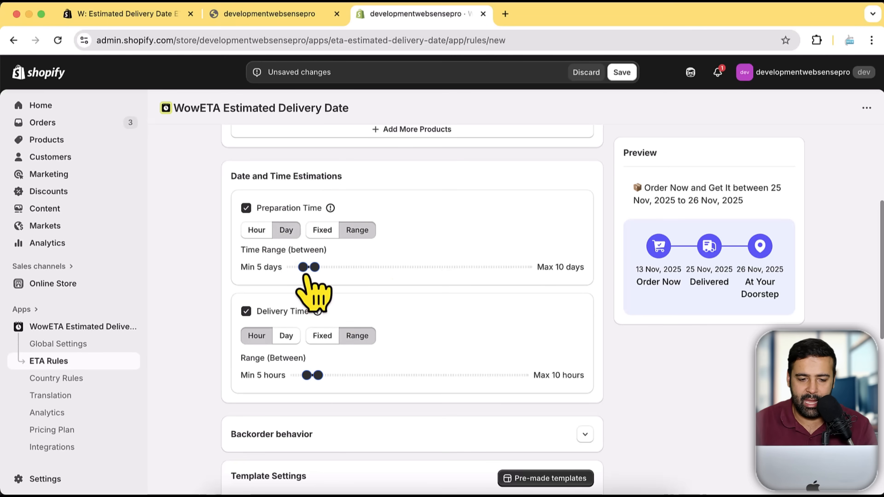
pyautogui.moveTo(303, 267)
pyautogui.mouseDown()
pyautogui.moveTo(292, 267)
pyautogui.moveTo(301, 267)
pyautogui.mouseUp()
pyautogui.click(322, 230)
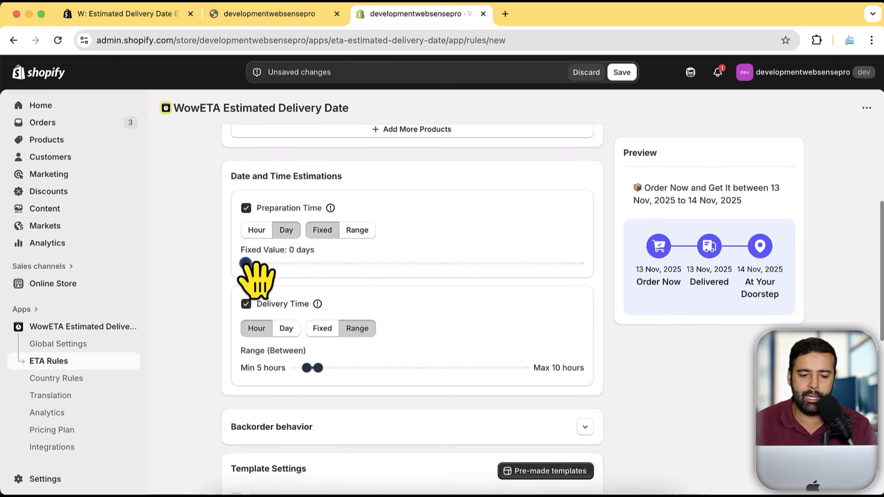
pyautogui.moveTo(245, 263); pyautogui.dragTo(248, 263)
# Step: Set the rule's Delivery Time to a day range with a minimum of 5 and a maximum of 7 days
pyautogui.scroll(-1, 494, 279)
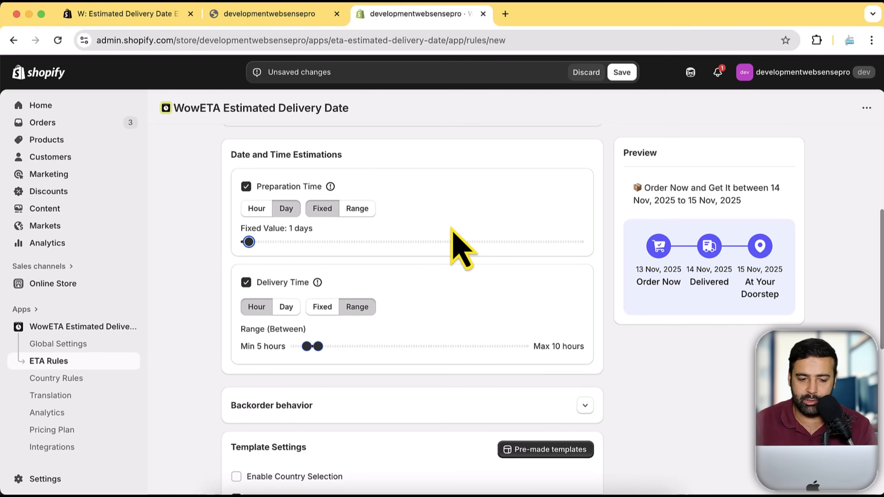
pyautogui.scroll(-3, 442, 278)
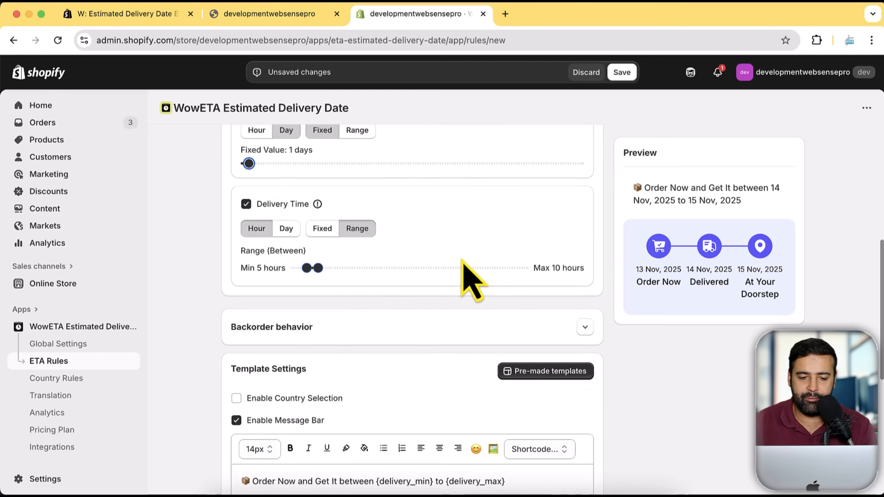
pyautogui.scroll(1, 449, 257)
pyautogui.scroll(1, 400, 250)
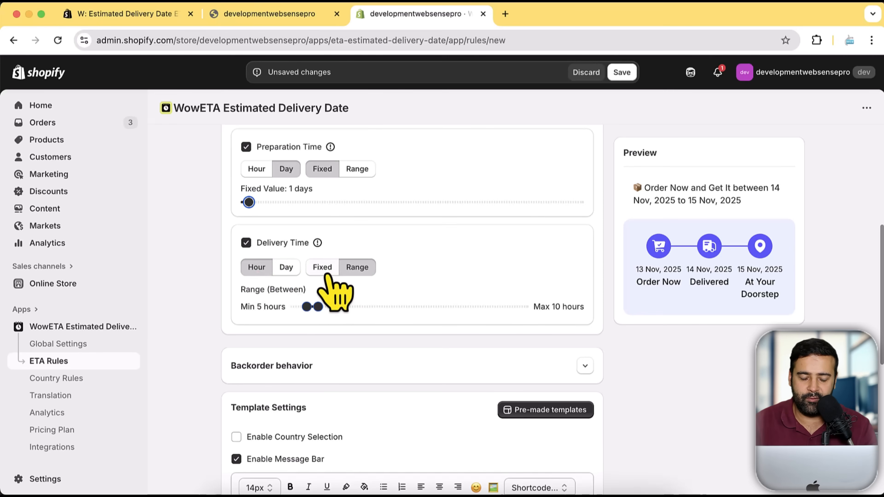
pyautogui.click(287, 271)
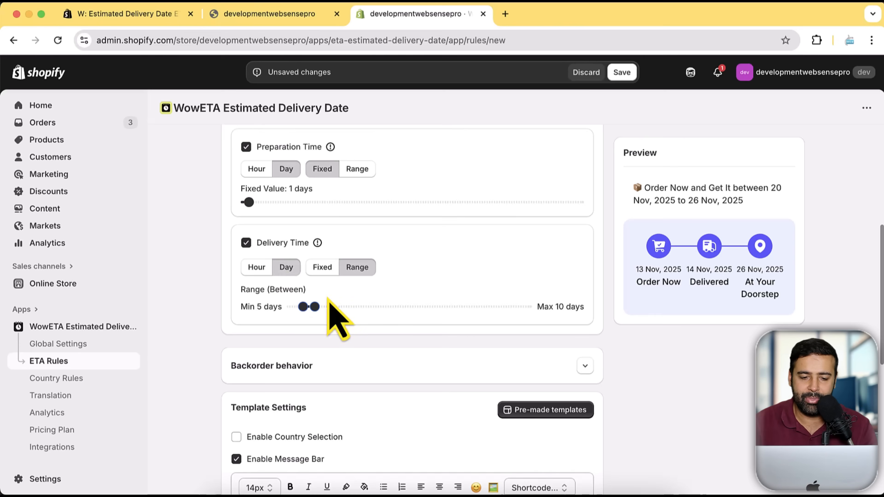
pyautogui.click(322, 269)
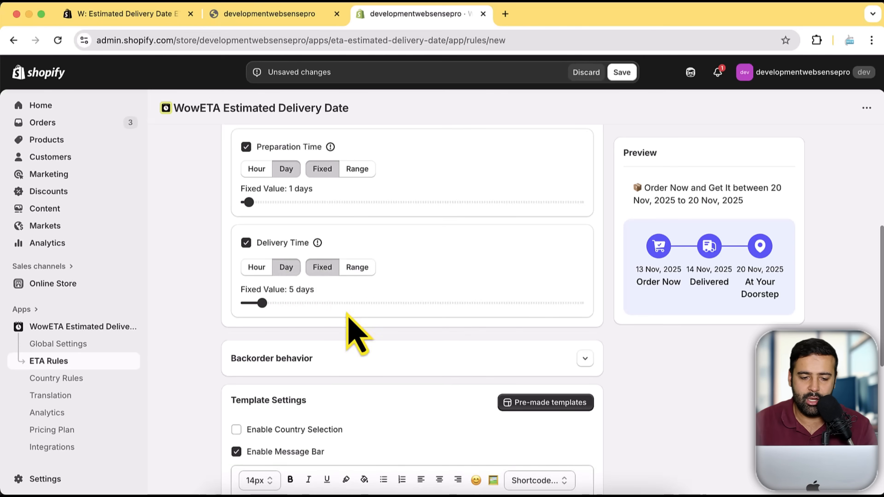
pyautogui.click(357, 270)
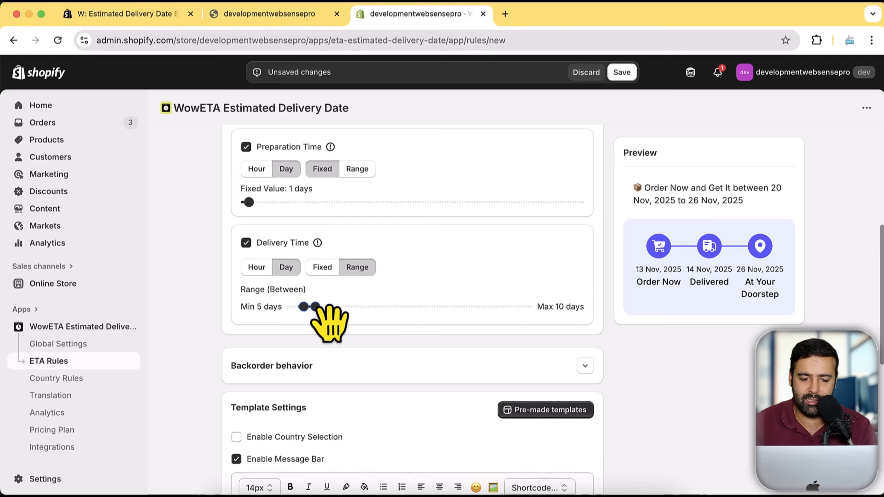
pyautogui.moveTo(315, 306); pyautogui.dragTo(308, 306)
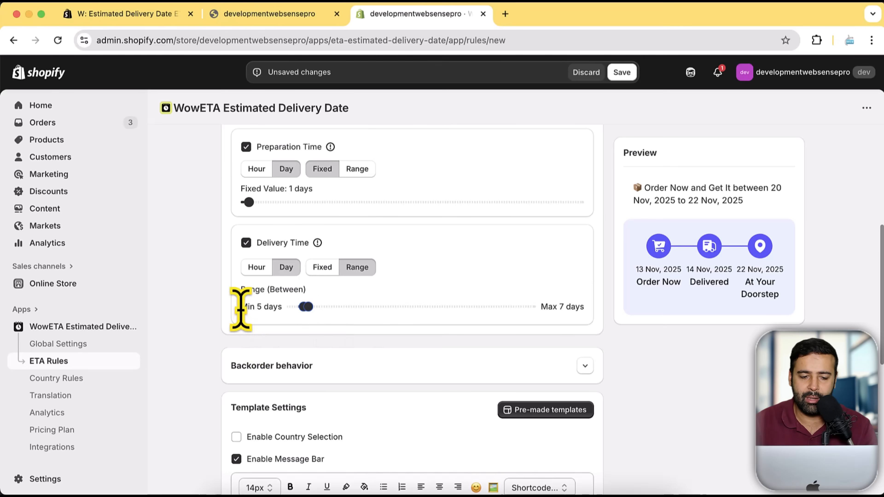
pyautogui.moveTo(240, 309); pyautogui.dragTo(265, 309)
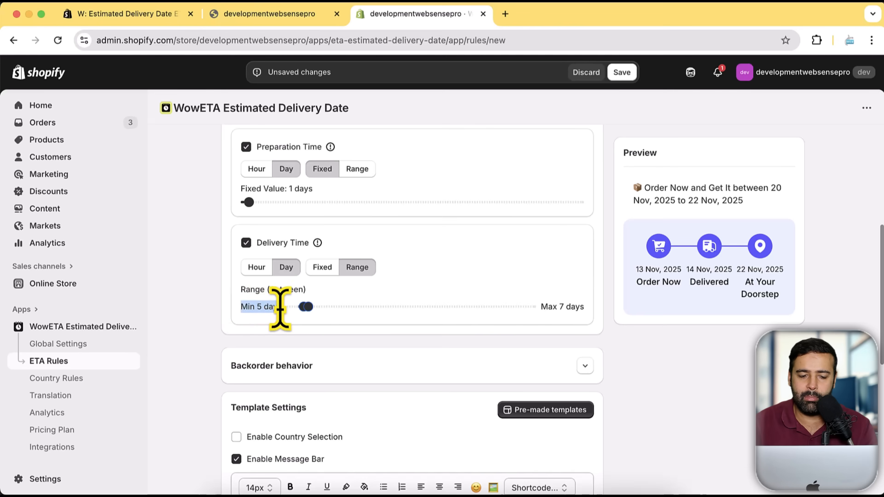
pyautogui.moveTo(539, 306); pyautogui.dragTo(585, 317)
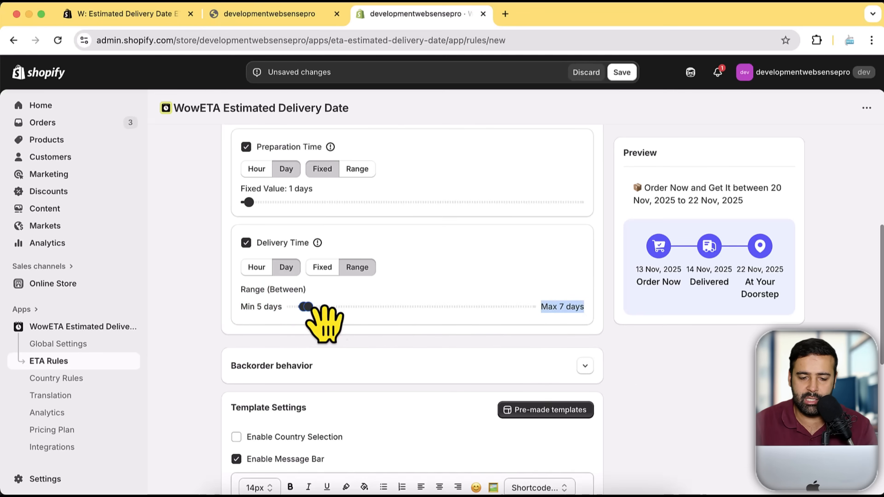
pyautogui.moveTo(313, 308)
pyautogui.mouseDown()
pyautogui.moveTo(268, 315)
pyautogui.moveTo(322, 308)
pyautogui.moveTo(309, 307)
pyautogui.mouseUp()
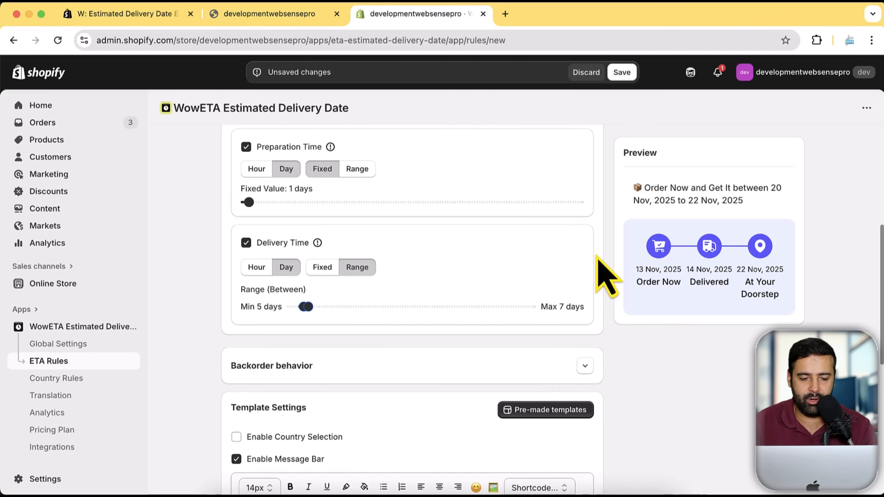
# Step: Expand Backorder behavior and set the extra days for backorders to 3
pyautogui.scroll(-2, 606, 275)
pyautogui.click(578, 289)
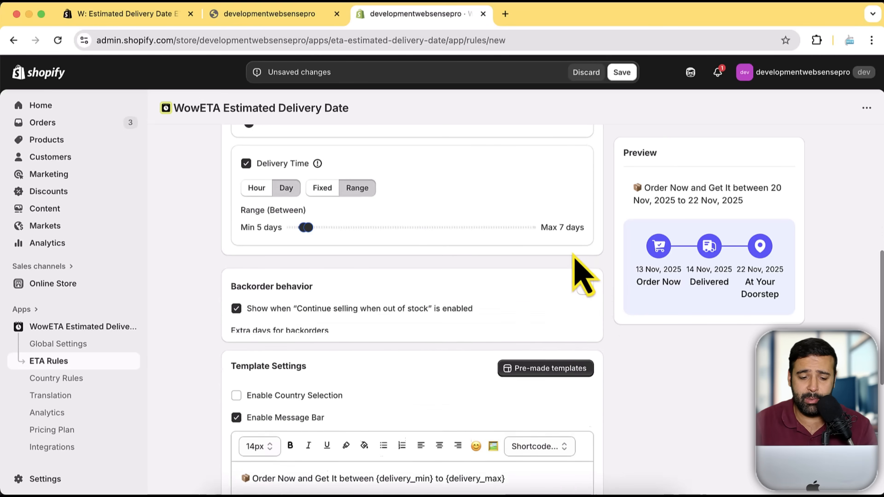
pyautogui.scroll(-1, 511, 278)
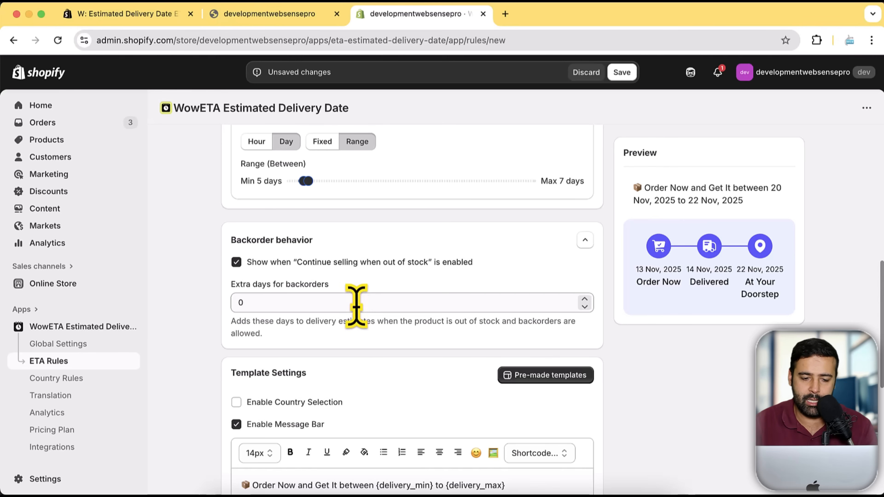
pyautogui.doubleClick(244, 303)
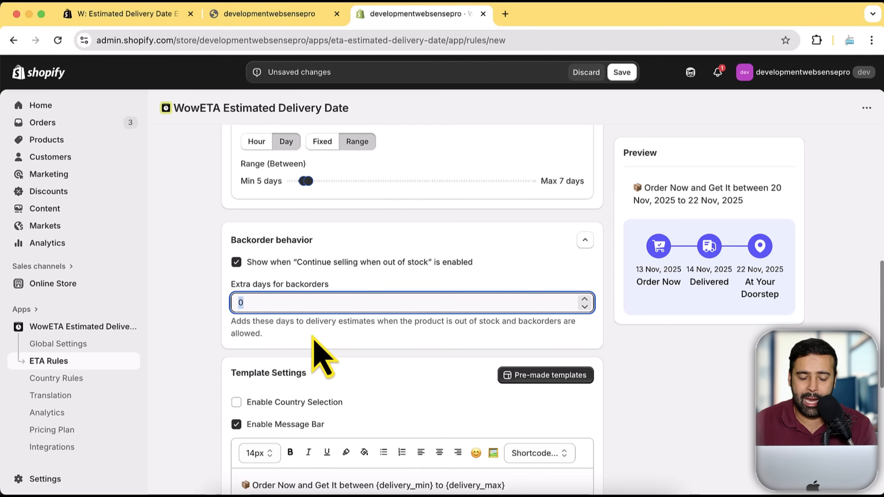
pyautogui.click(264, 319)
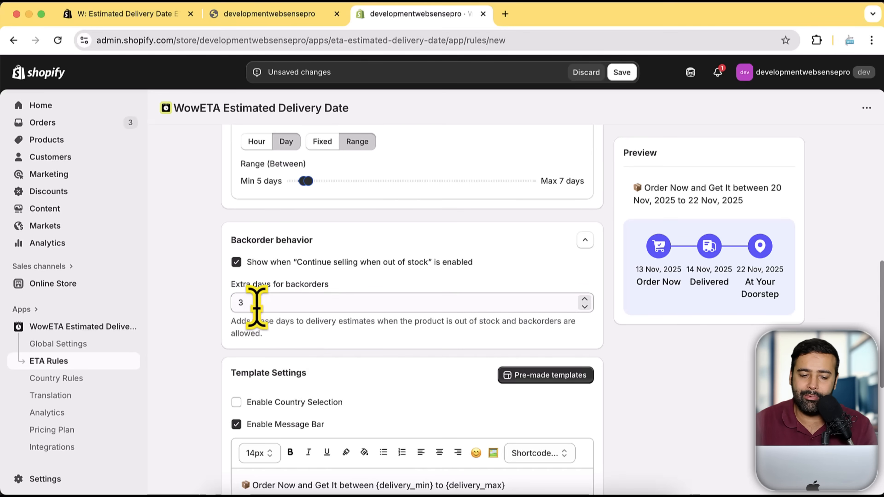
pyautogui.moveTo(257, 306); pyautogui.dragTo(214, 307)
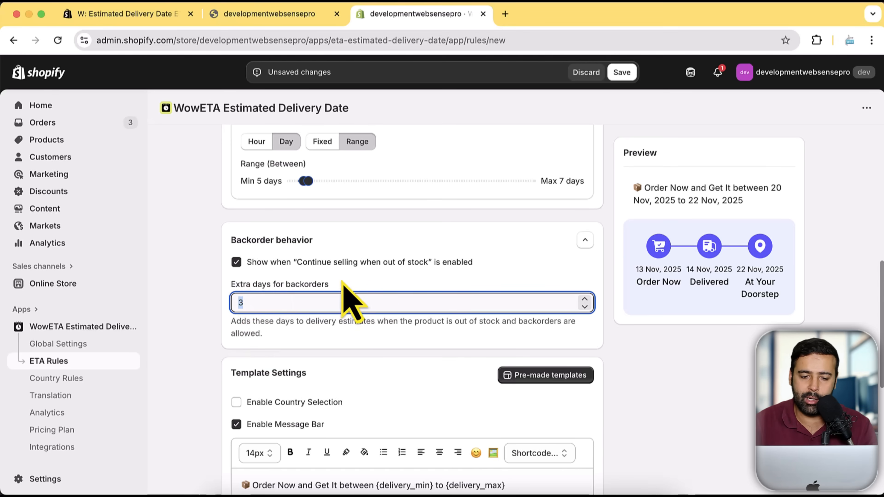
pyautogui.click(311, 266)
pyautogui.moveTo(311, 266); pyautogui.dragTo(426, 266)
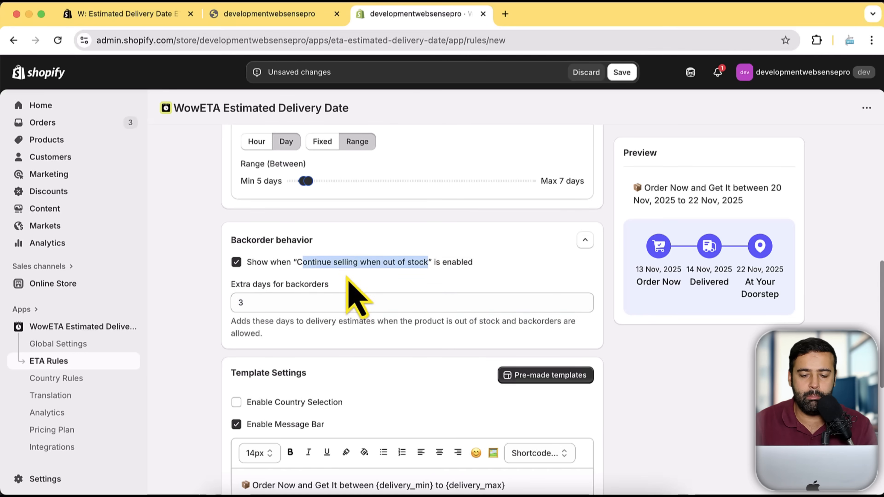
pyautogui.click(472, 264)
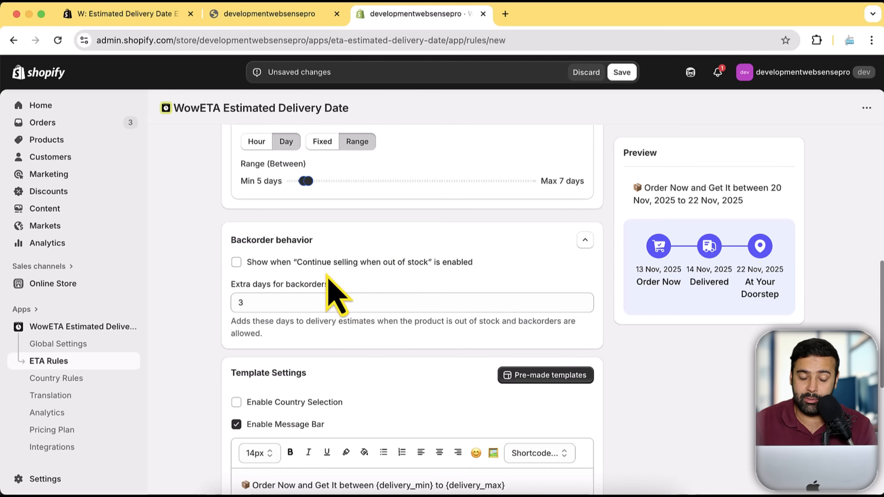
pyautogui.click(315, 264)
# Step: Enable Country Selection in the rule's Template Settings
pyautogui.scroll(-1, 271, 293)
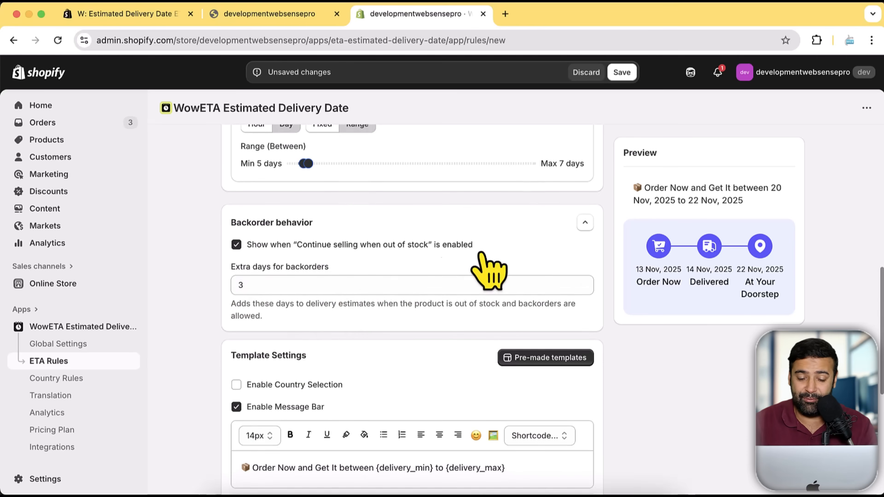
pyautogui.scroll(-5, 522, 261)
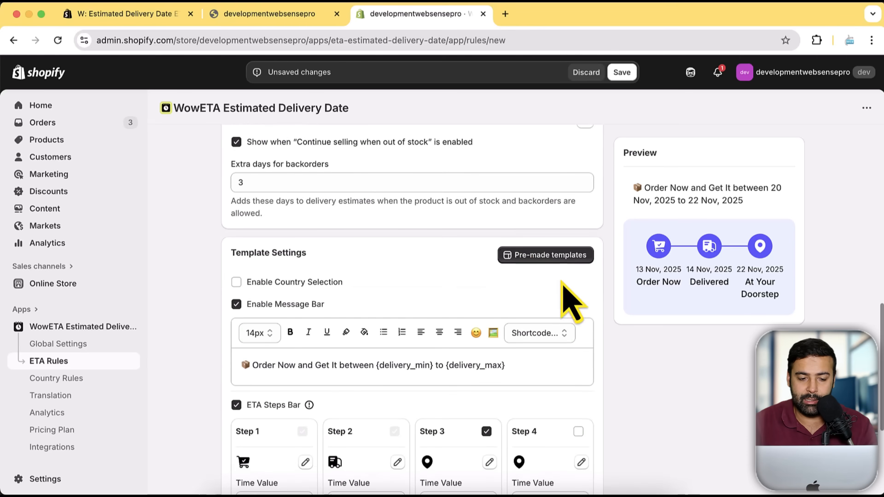
pyautogui.scroll(-4, 611, 256)
pyautogui.scroll(3, 611, 255)
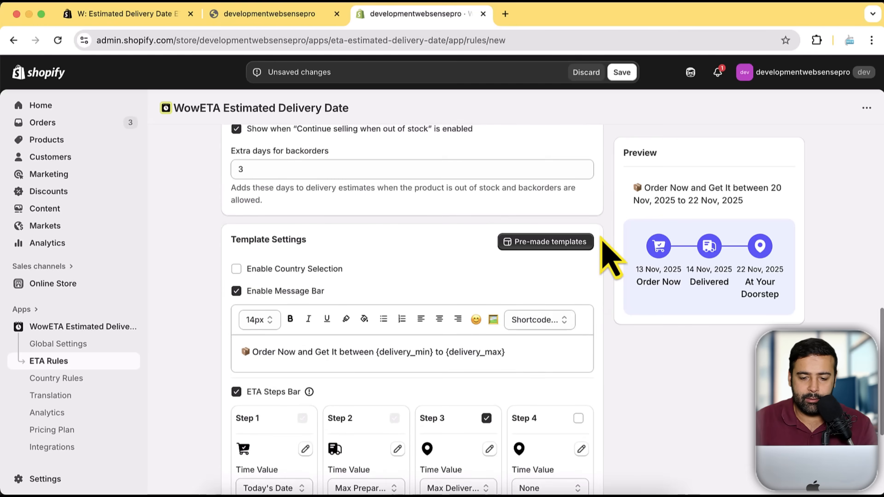
pyautogui.scroll(-2, 610, 256)
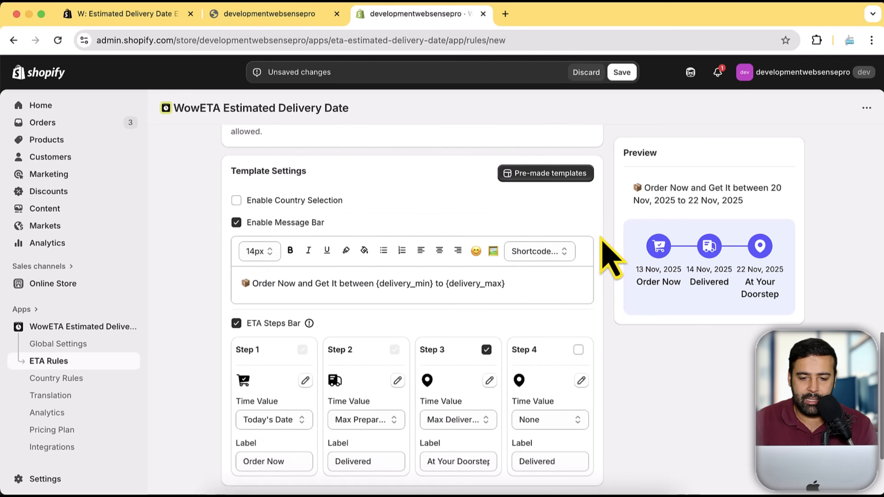
pyautogui.click(312, 204)
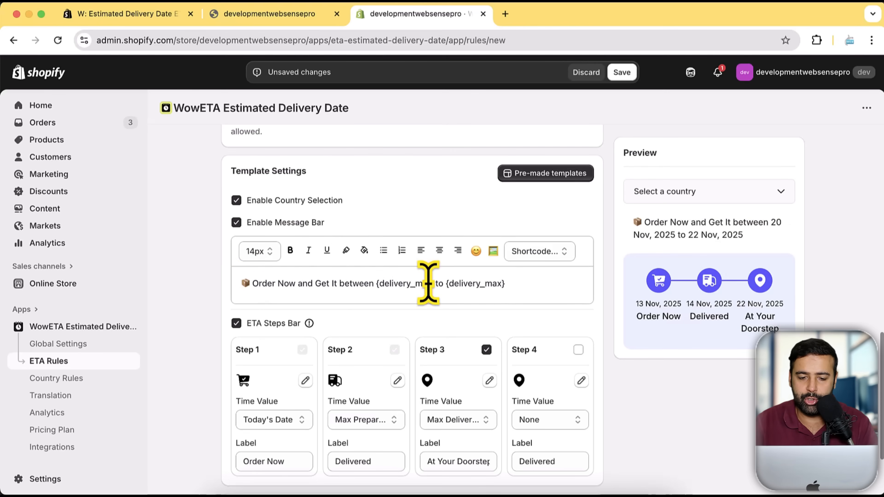
# Step: Review the new rule's trigger, time estimations, message bar text and ETA Steps Bar settings, and save the rule
pyautogui.click(408, 283)
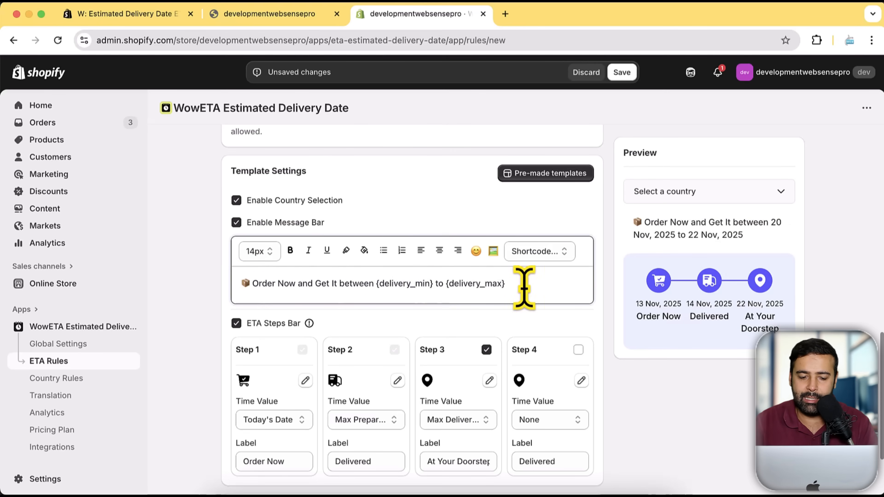
pyautogui.moveTo(522, 285); pyautogui.dragTo(460, 283)
pyautogui.scroll(-1, 557, 348)
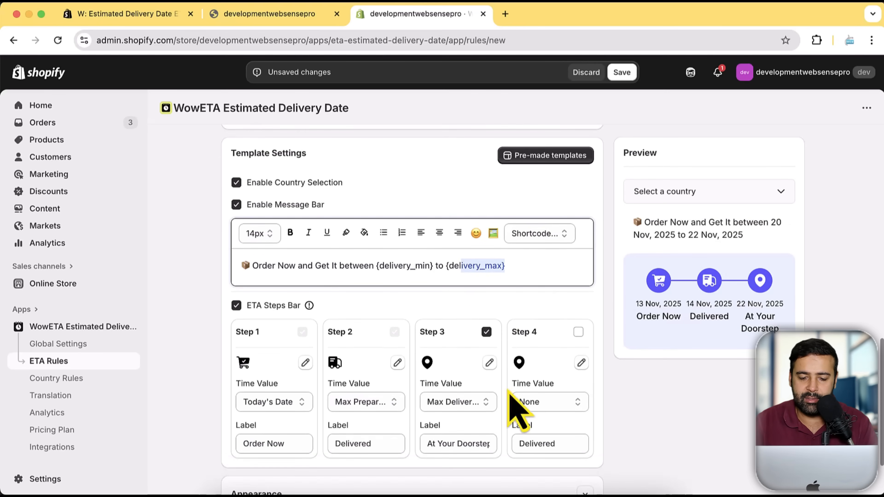
pyautogui.scroll(-4, 417, 341)
pyautogui.scroll(5, 548, 341)
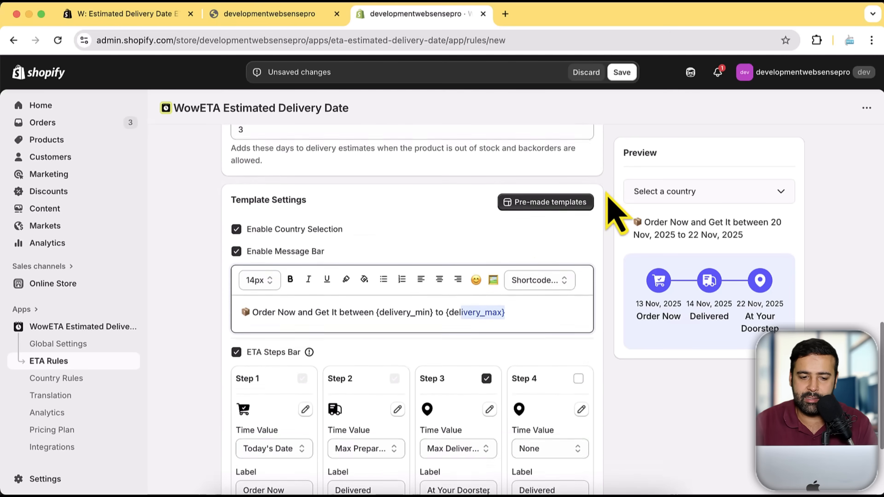
pyautogui.scroll(12, 612, 207)
pyautogui.scroll(3, 382, 257)
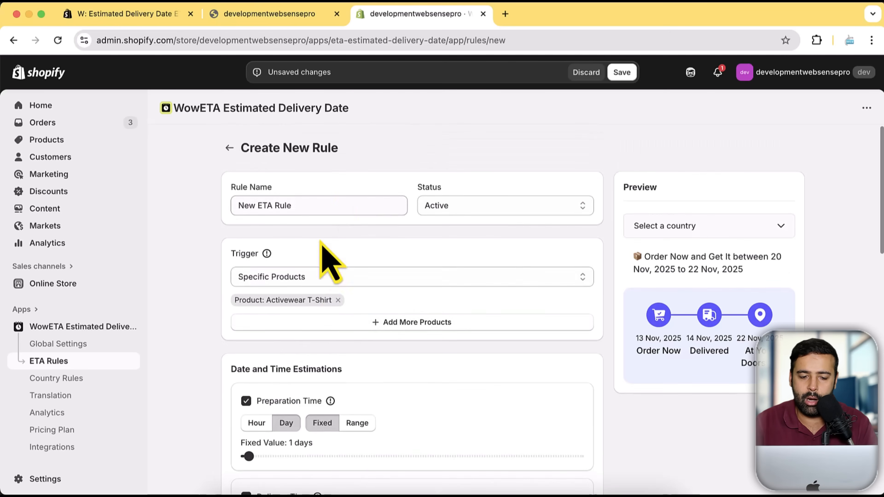
pyautogui.scroll(-10, 619, 222)
pyautogui.scroll(-6, 614, 214)
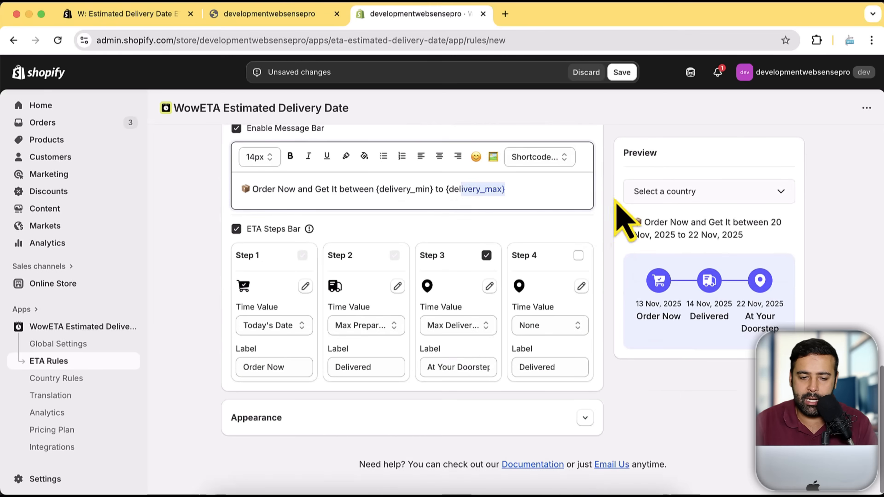
pyautogui.scroll(3, 615, 195)
pyautogui.scroll(-1, 615, 209)
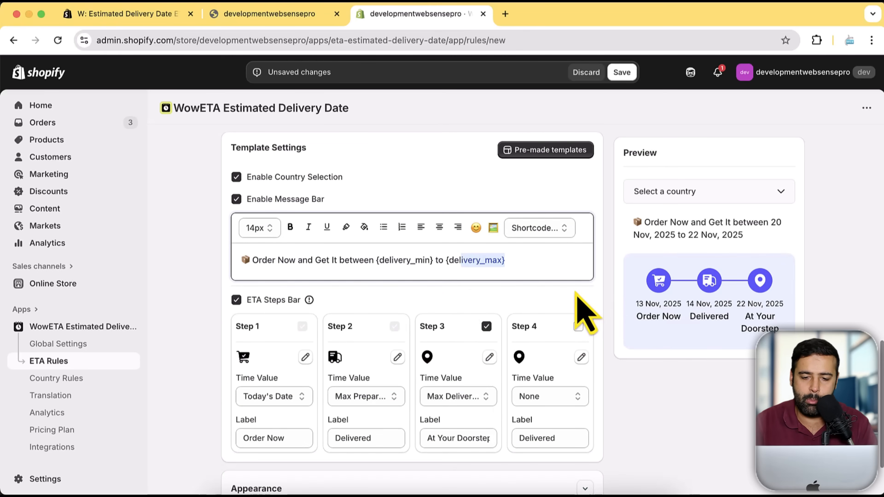
pyautogui.click(621, 72)
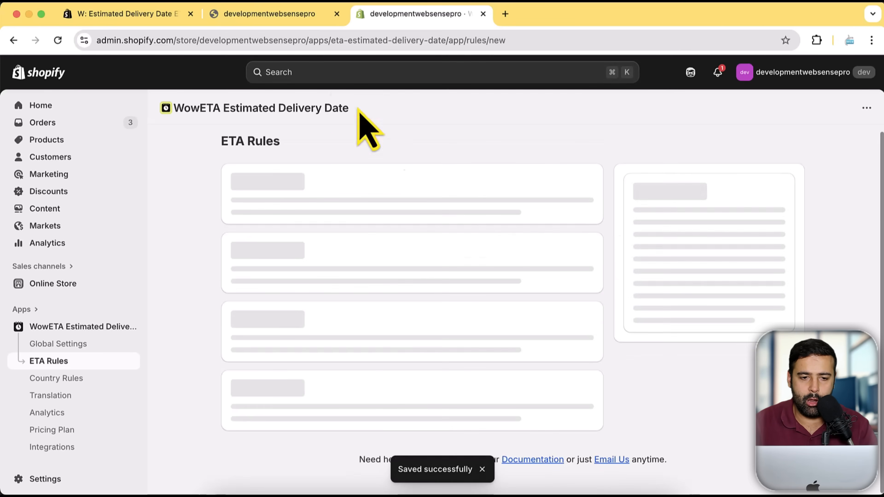
# Step: Switch to the storefront and open the Activewear T-Shirt product page from the featured products
pyautogui.click(280, 22)
pyautogui.scroll(15, 825, 250)
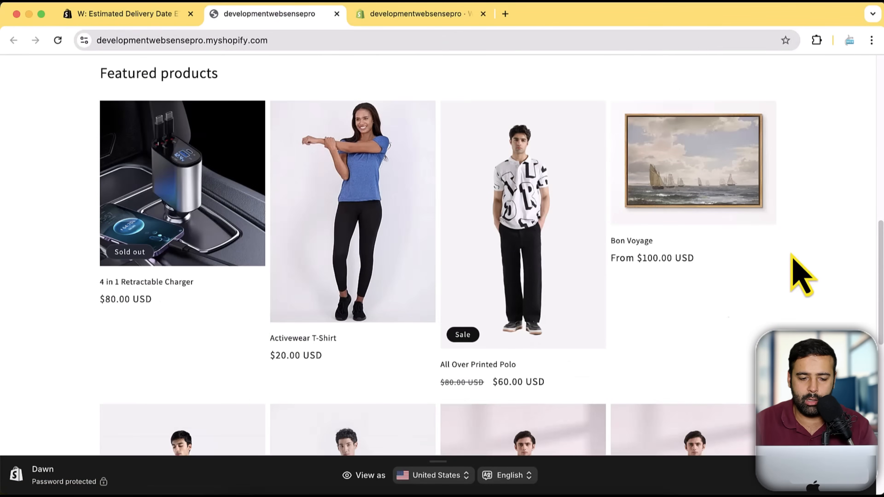
pyautogui.click(361, 282)
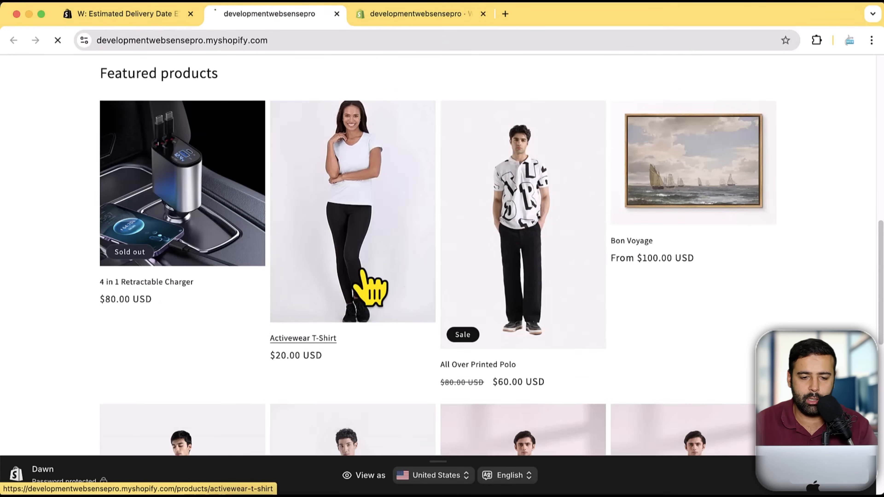
# Step: Examine the delivery date message and the Order Now, Delivered and At Your Doorstep dates on the Activewear T-Shirt page
pyautogui.scroll(-2, 783, 209)
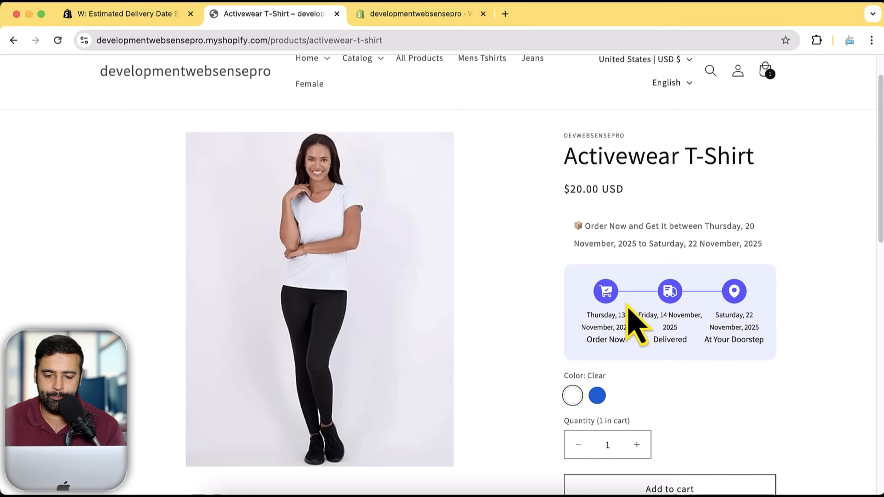
pyautogui.moveTo(639, 325); pyautogui.dragTo(637, 348)
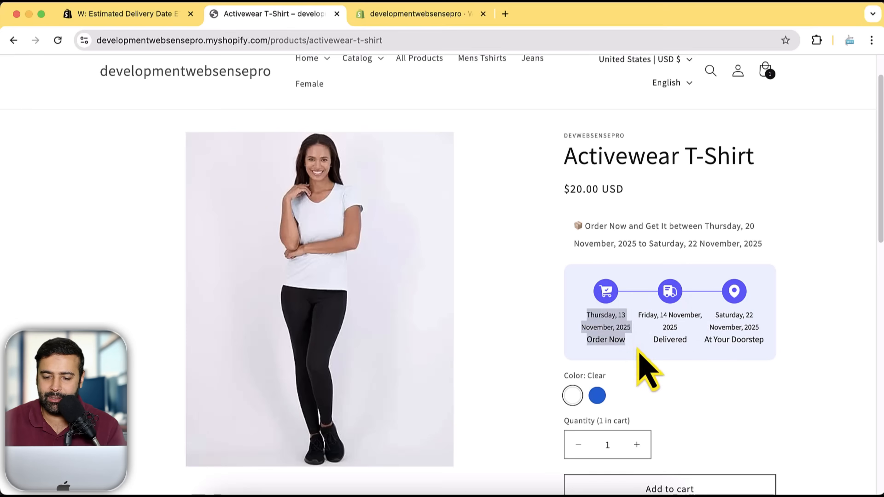
pyautogui.moveTo(639, 316); pyautogui.dragTo(696, 327)
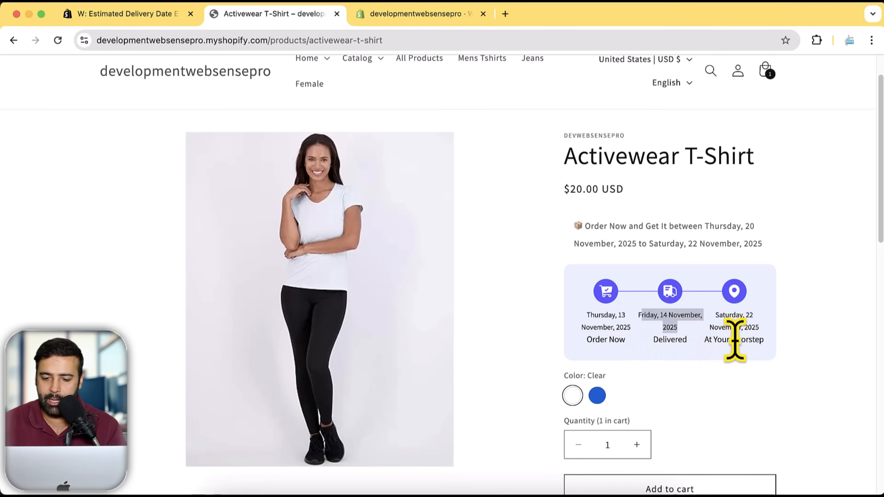
pyautogui.click(656, 335)
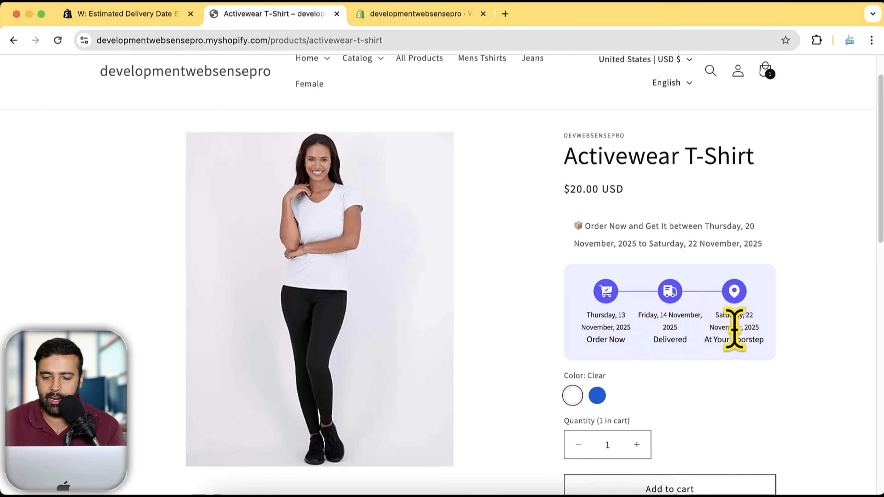
pyautogui.moveTo(734, 329); pyautogui.dragTo(593, 309)
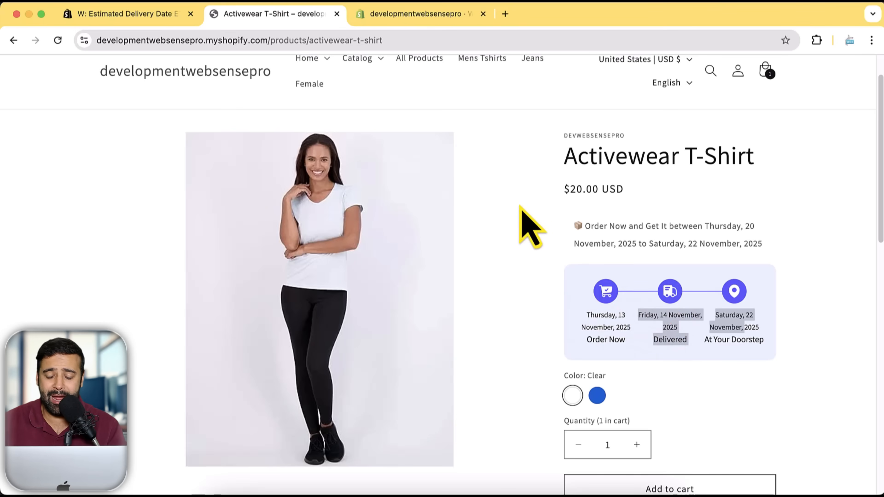
pyautogui.click(632, 264)
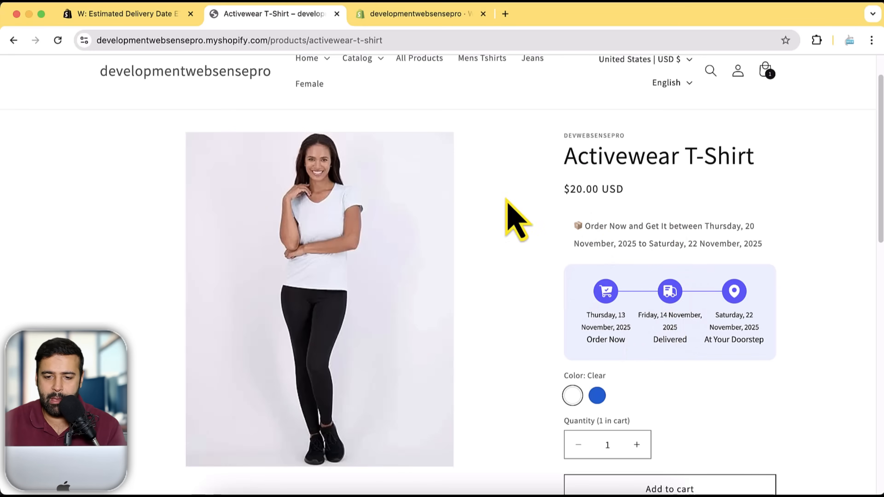
pyautogui.scroll(2, 657, 231)
pyautogui.moveTo(564, 202); pyautogui.dragTo(739, 204)
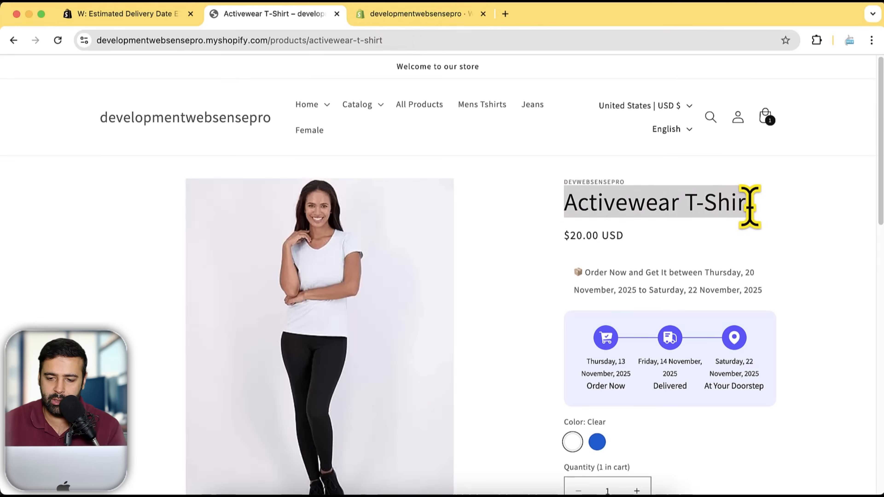
# Step: Open the Color Blocking Polo Shirt page from the store's home page and check it for an estimated delivery date
pyautogui.click(240, 127)
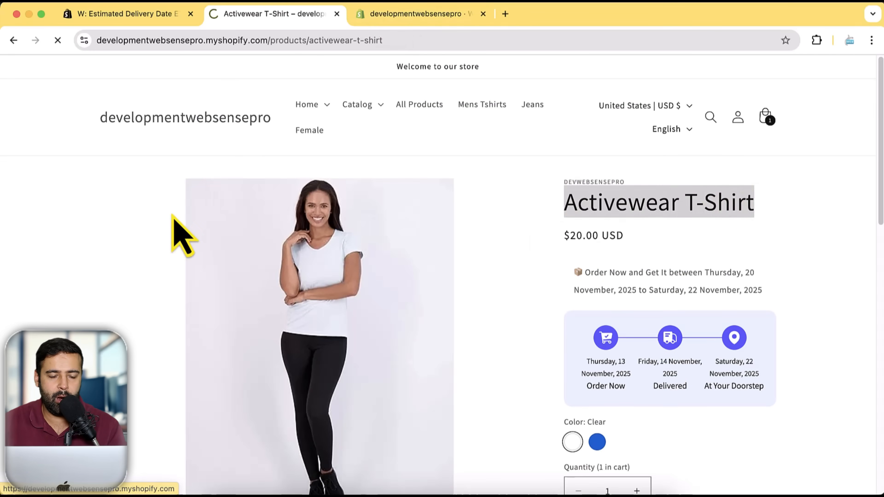
pyautogui.scroll(-15, 26, 216)
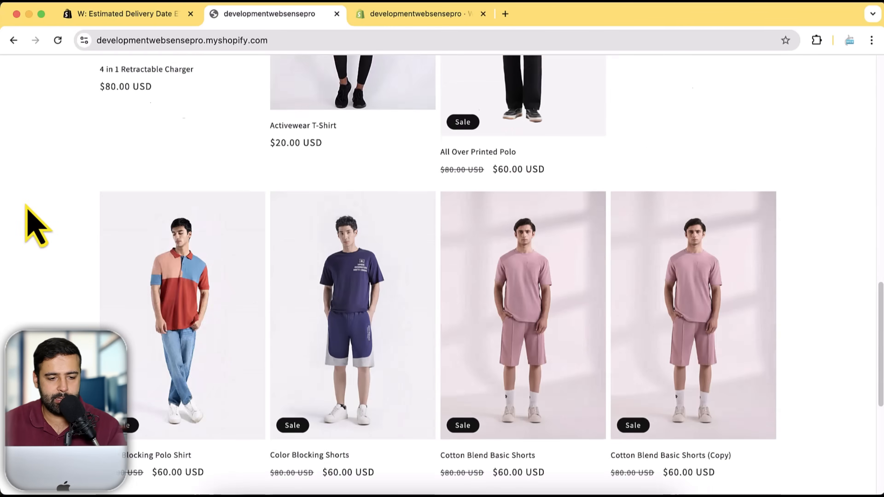
pyautogui.click(197, 352)
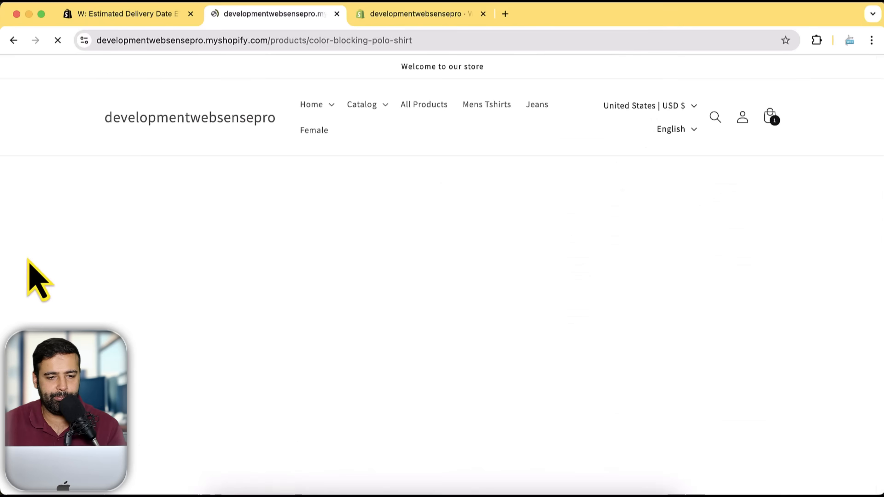
pyautogui.scroll(-3, 713, 197)
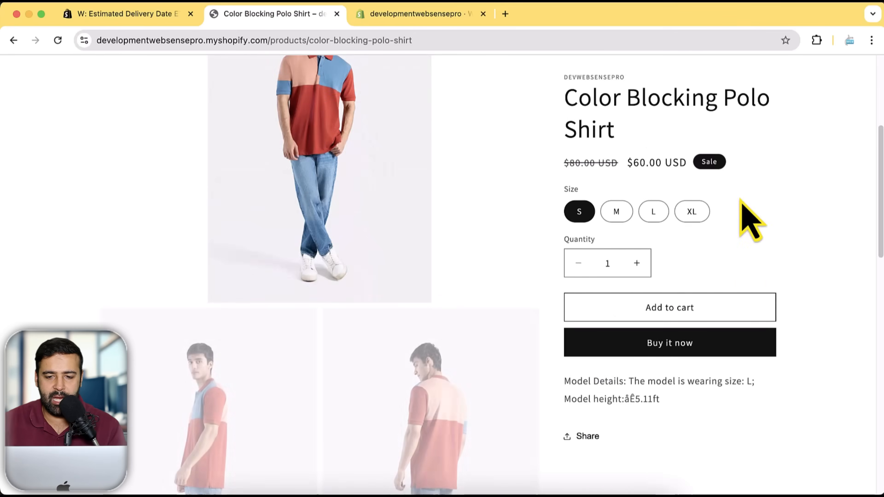
pyautogui.scroll(3, 750, 221)
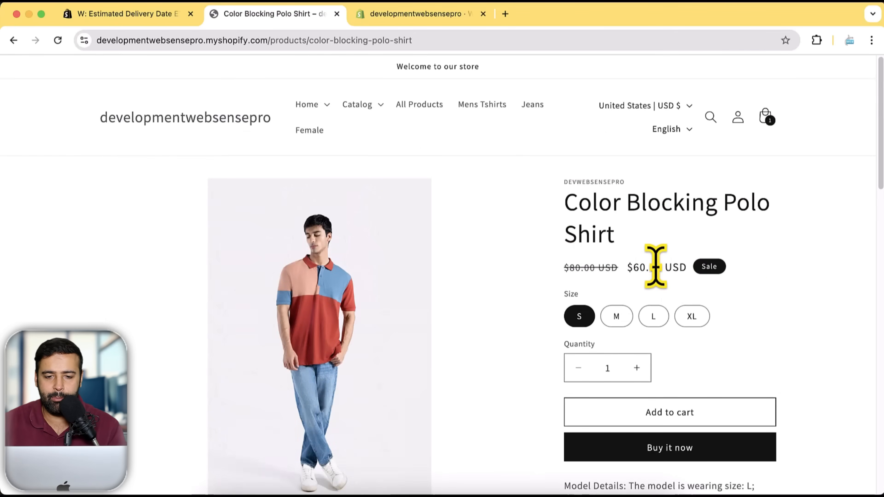
# Step: Return to the WowETA app's rule list in the Shopify admin and open New ETA Rule for editing
pyautogui.click(415, 18)
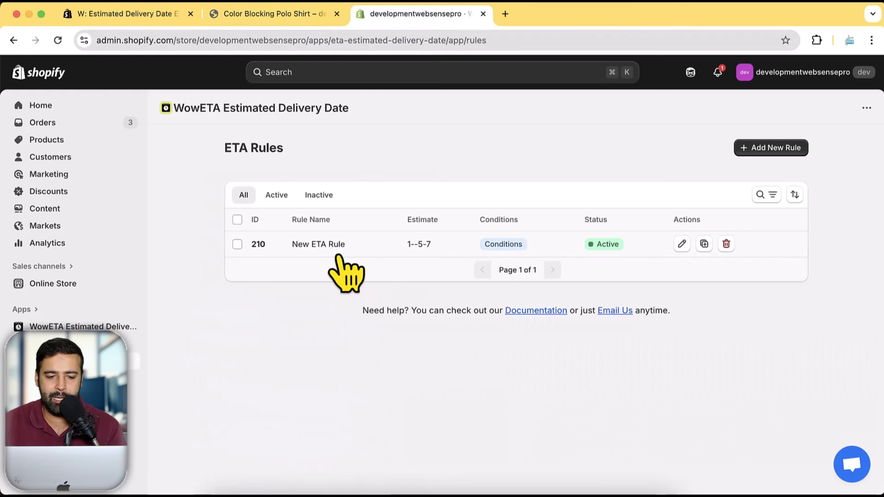
pyautogui.click(307, 245)
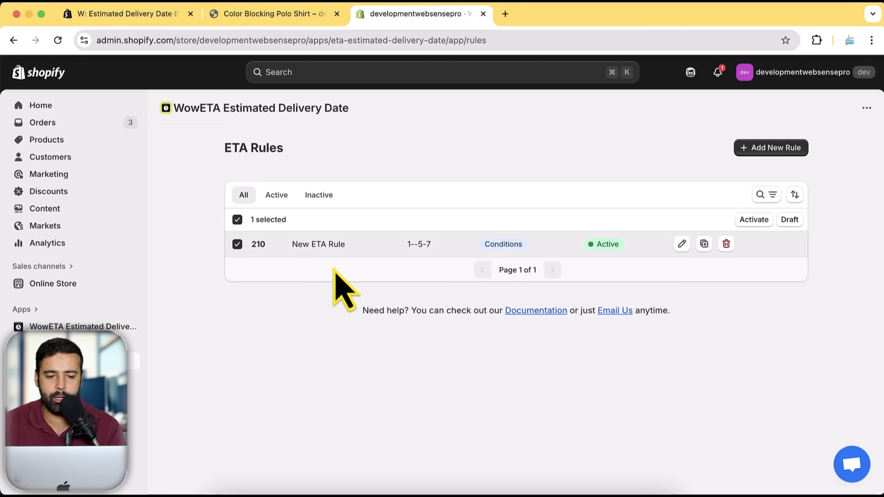
pyautogui.click(238, 245)
pyautogui.click(681, 244)
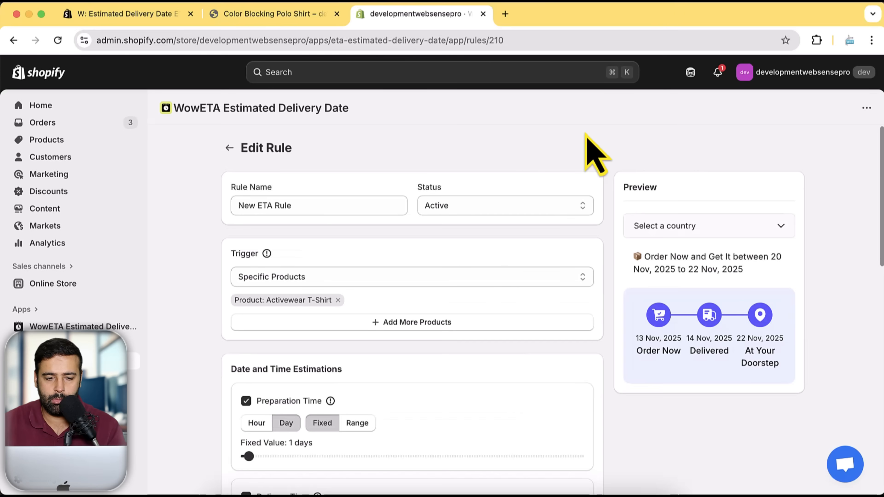
# Step: Change the rule's trigger to All Products and save the rule
pyautogui.scroll(-1, 509, 256)
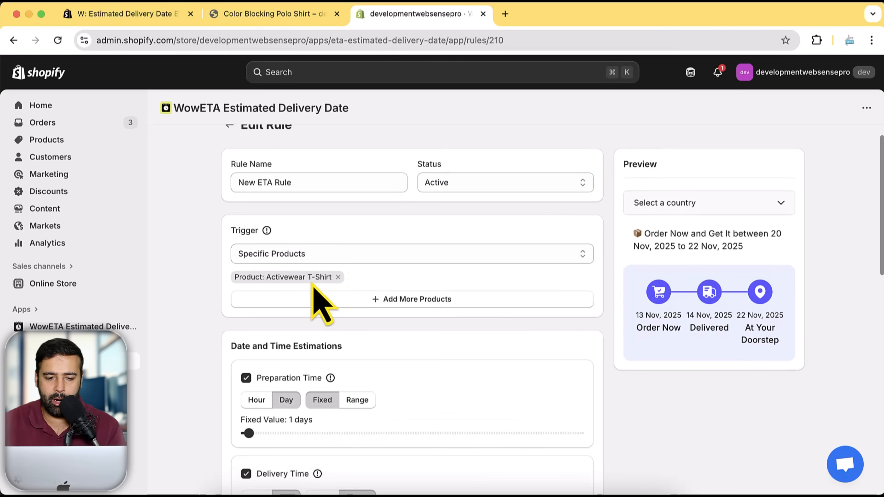
pyautogui.click(428, 257)
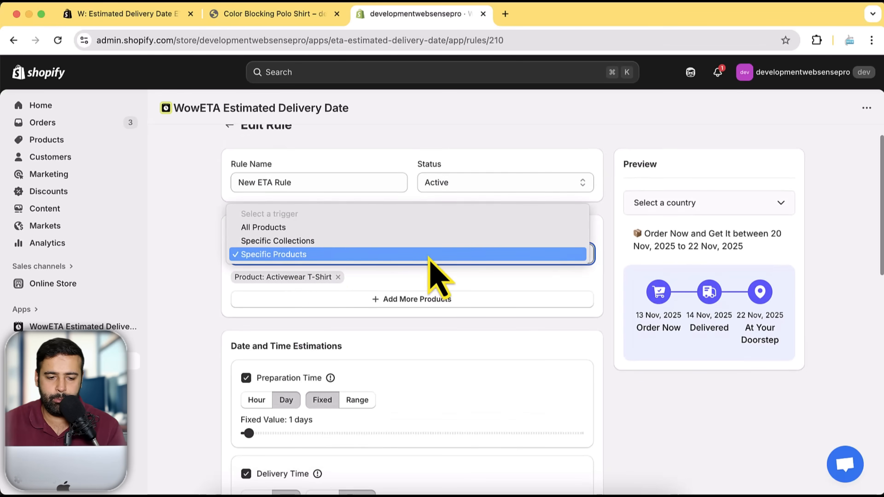
pyautogui.click(400, 227)
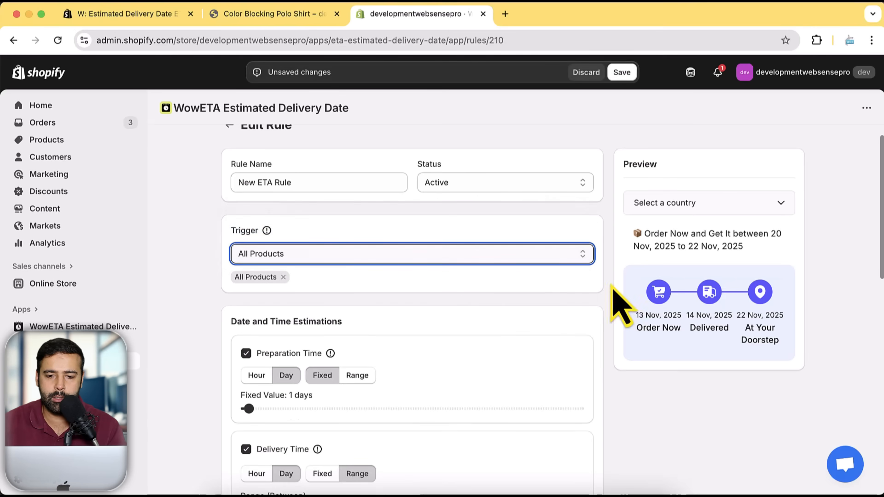
pyautogui.click(620, 74)
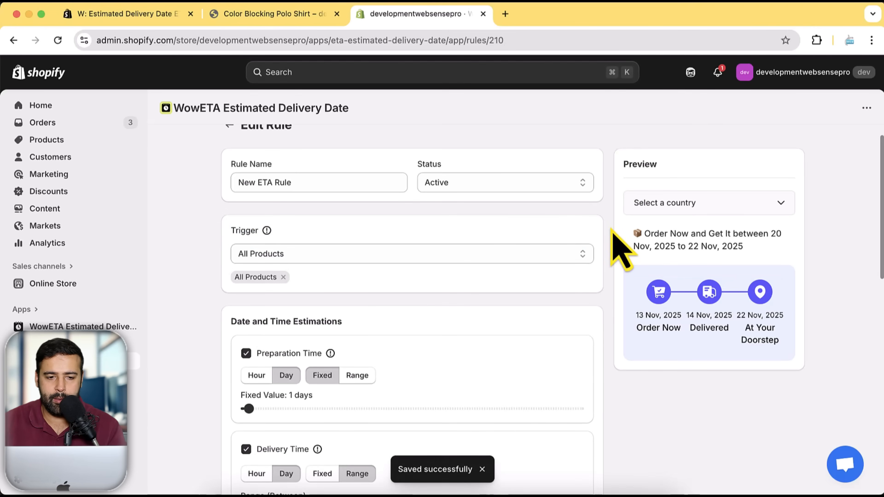
# Step: Check the delivery dates on the storefront pages of Color Blocking Polo Shirt and Cotton Blend Basic Shorts (Copy)
pyautogui.click(275, 15)
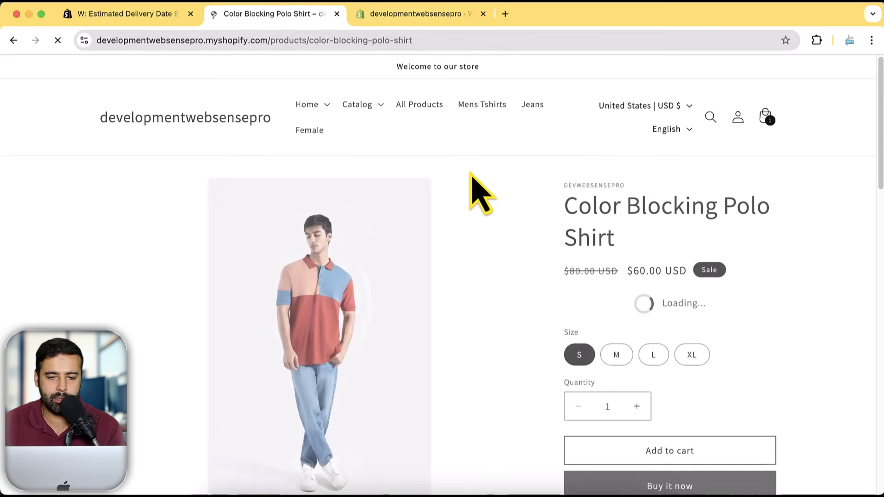
pyautogui.scroll(-3, 471, 176)
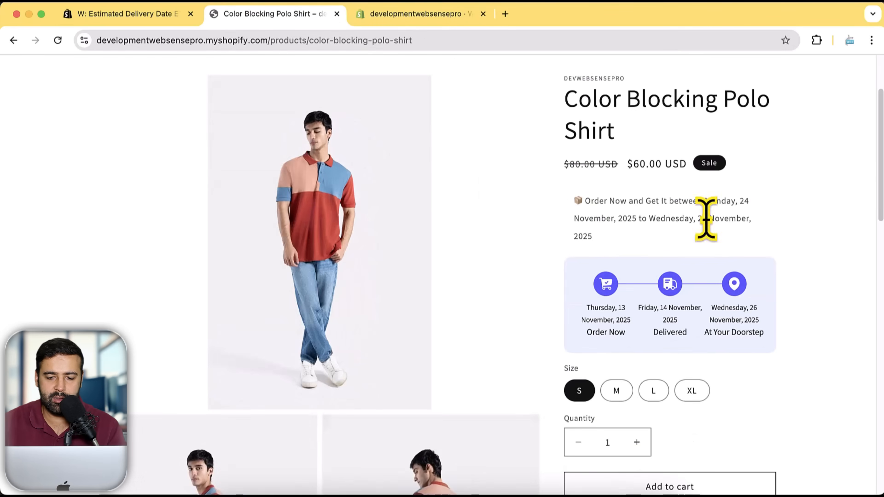
pyautogui.scroll(3, 520, 282)
pyautogui.click(219, 120)
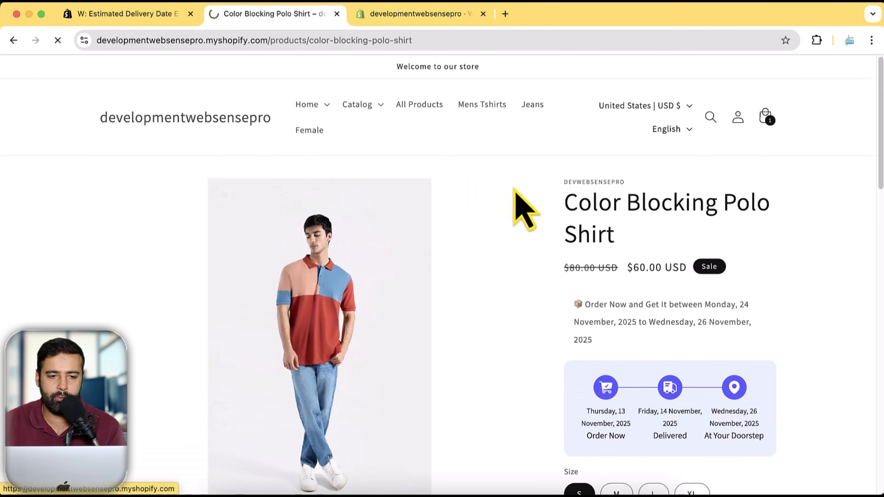
pyautogui.scroll(-15, 560, 183)
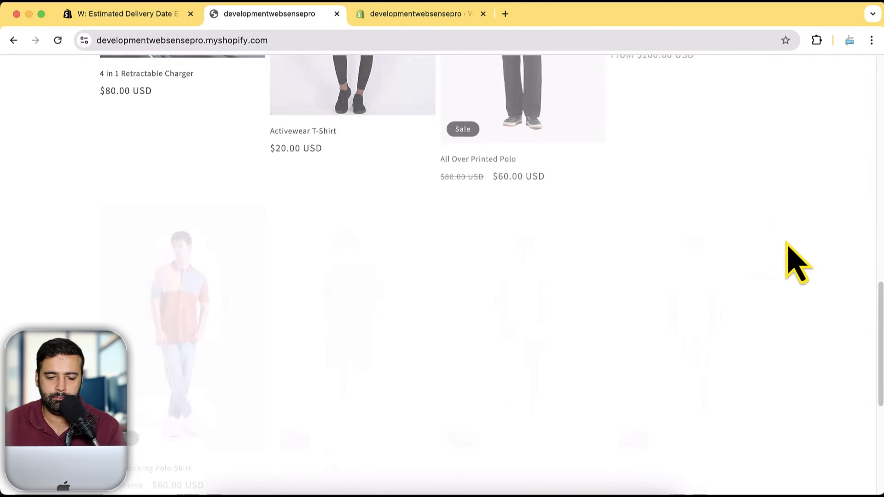
pyautogui.click(771, 218)
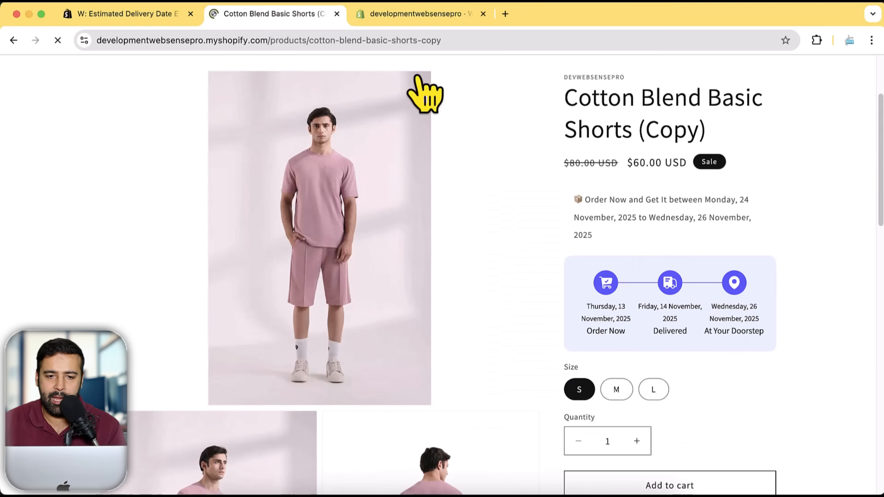
# Step: Return to the rule in the Shopify admin and examine its Date and Time Estimations section
pyautogui.click(409, 19)
pyautogui.scroll(-5, 576, 162)
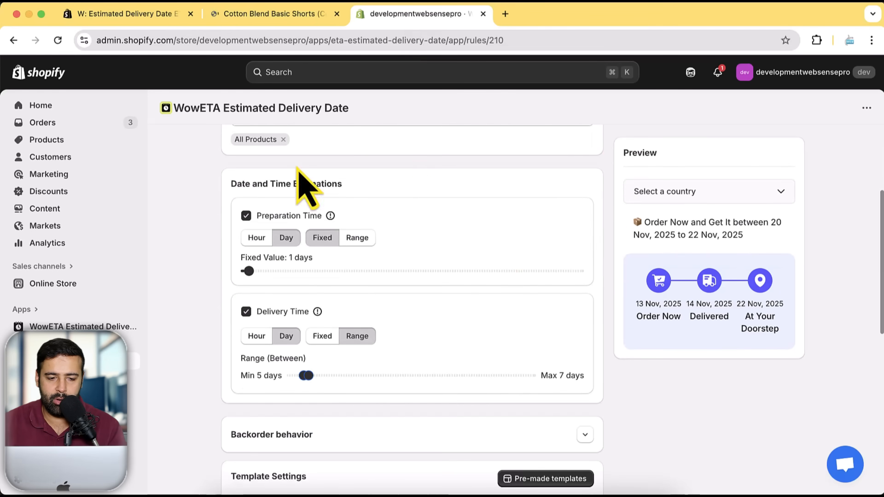
pyautogui.moveTo(230, 184); pyautogui.dragTo(350, 184)
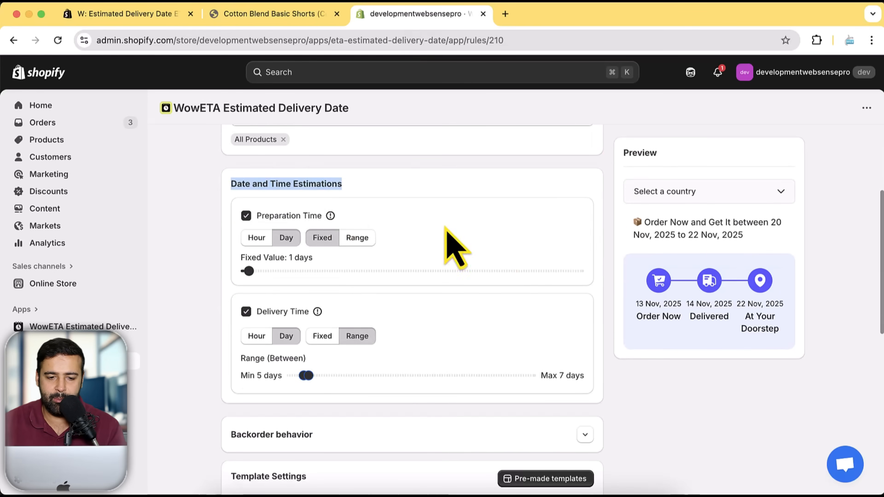
# Step: Examine the rule's Backorder behavior section and the message text under Template Settings
pyautogui.scroll(-8, 615, 187)
pyautogui.scroll(2, 641, 221)
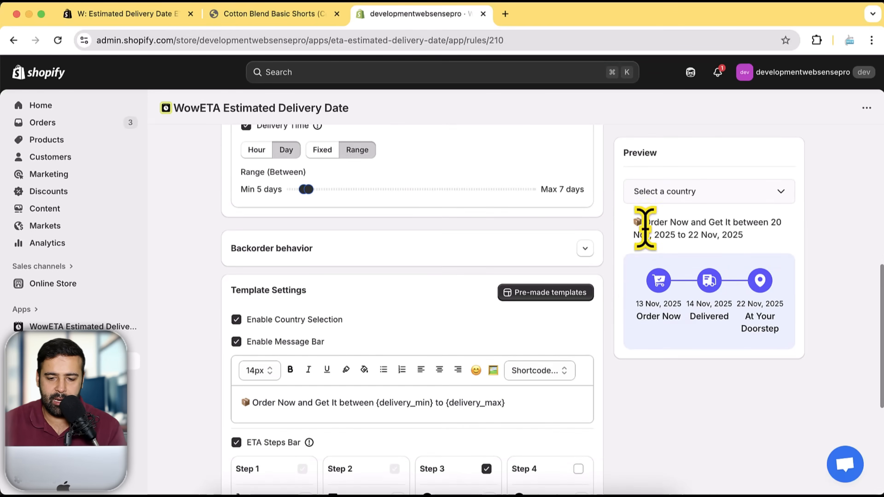
pyautogui.click(586, 249)
pyautogui.click(585, 248)
pyautogui.scroll(-2, 625, 174)
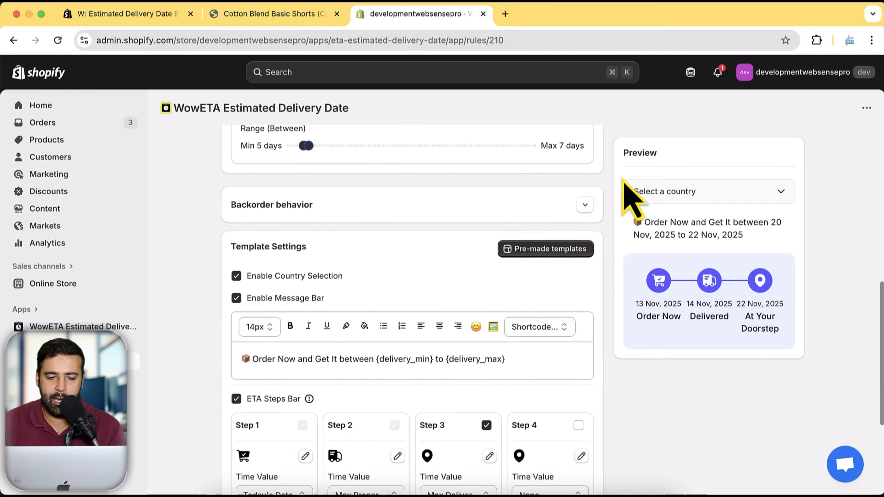
pyautogui.scroll(-3, 455, 275)
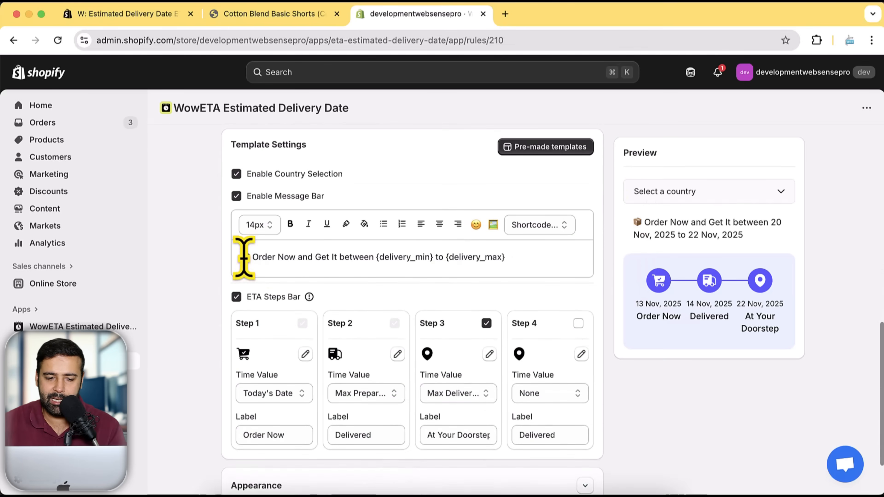
pyautogui.moveTo(243, 257); pyautogui.dragTo(513, 260)
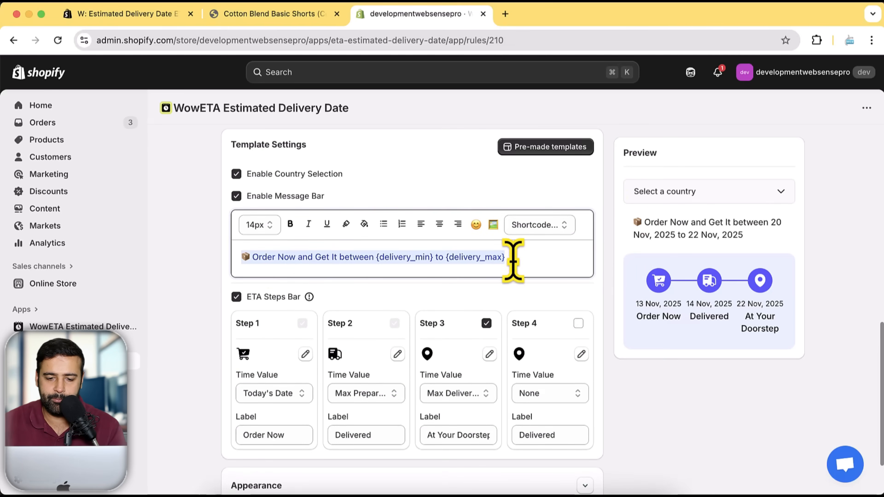
# Step: Check how the delivery message and its date range appear on the Cotton Blend Basic Shorts (Copy) storefront page
pyautogui.click(292, 19)
pyautogui.moveTo(602, 230); pyautogui.dragTo(564, 196)
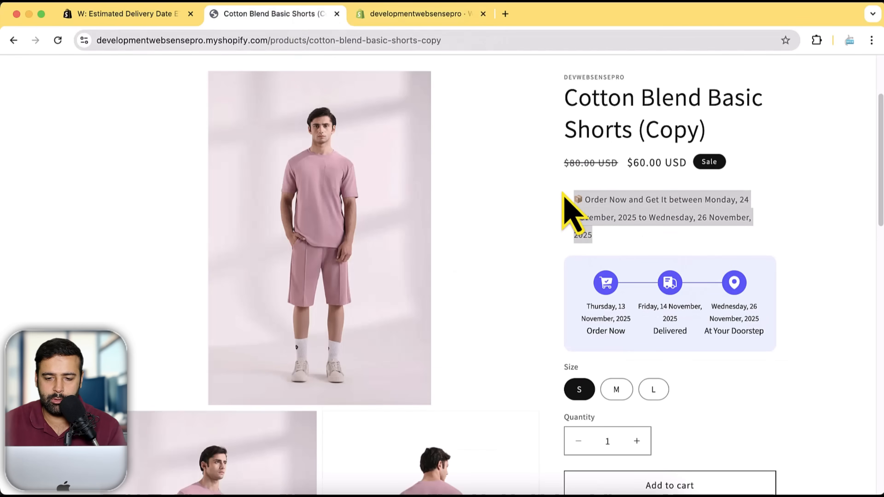
pyautogui.click(714, 240)
pyautogui.moveTo(703, 200); pyautogui.dragTo(583, 230)
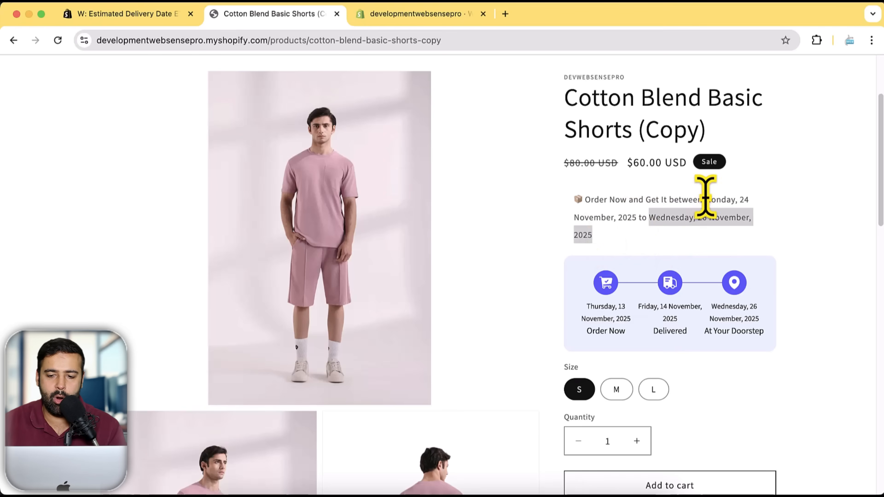
pyautogui.moveTo(704, 197); pyautogui.dragTo(633, 214)
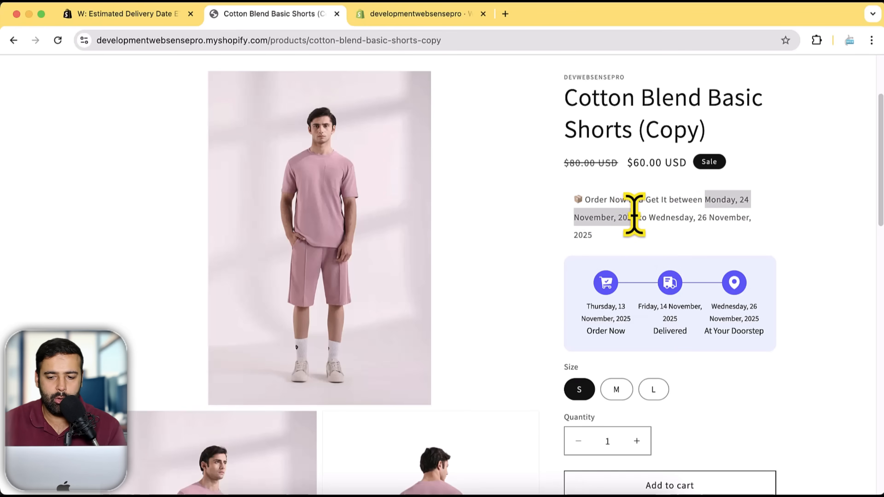
pyautogui.click(710, 225)
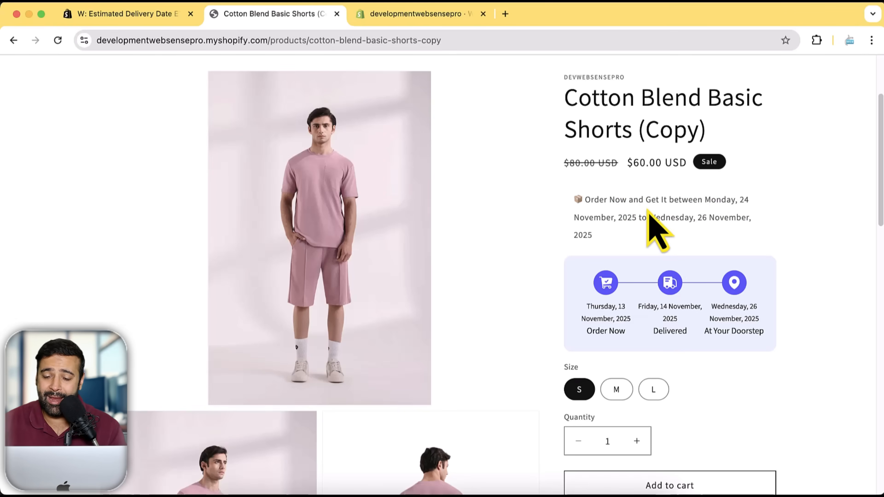
pyautogui.scroll(-3, 694, 205)
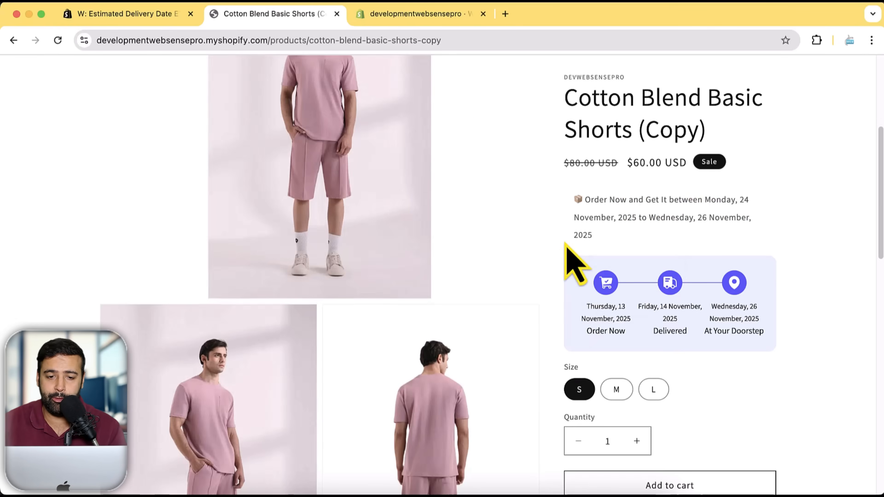
# Step: Return to the rule in the Shopify admin and set the Step 1 icon of the ETA Steps Bar to the coloured shopping cart
pyautogui.click(439, 17)
pyautogui.scroll(-2, 605, 205)
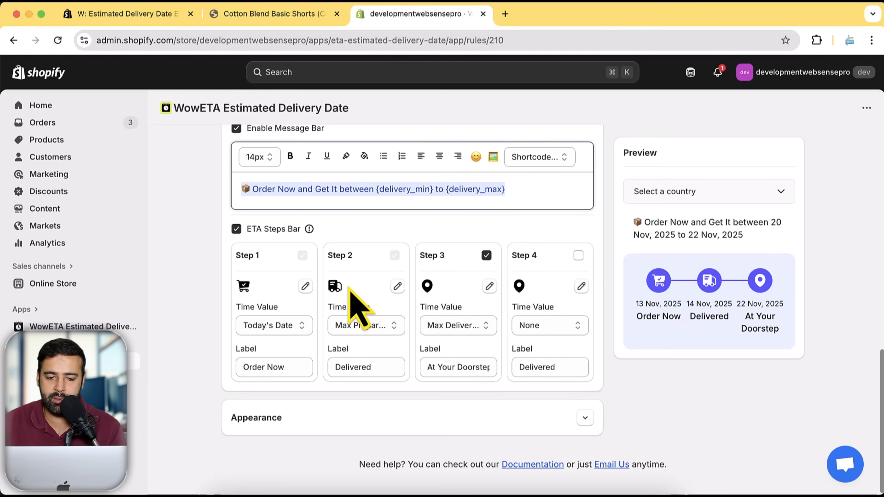
pyautogui.click(305, 288)
pyautogui.scroll(-3, 571, 349)
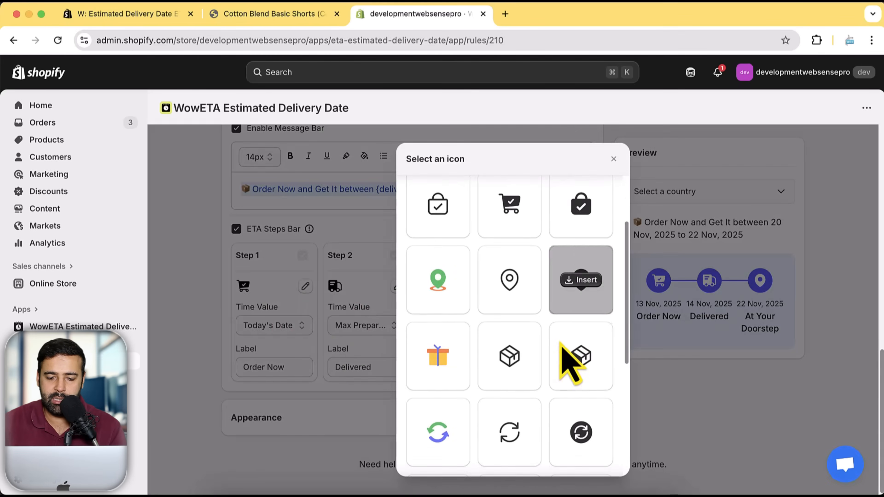
pyautogui.scroll(1, 572, 314)
pyautogui.scroll(-5, 578, 307)
pyautogui.scroll(6, 592, 362)
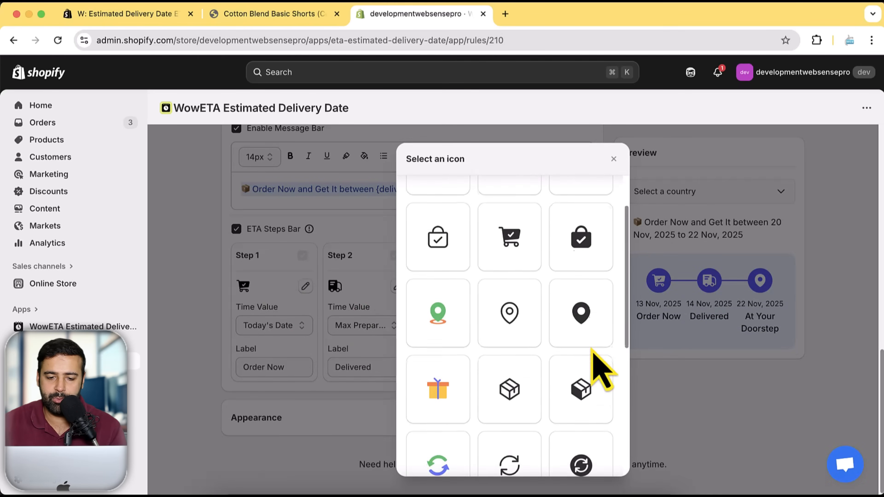
pyautogui.moveTo(409, 237)
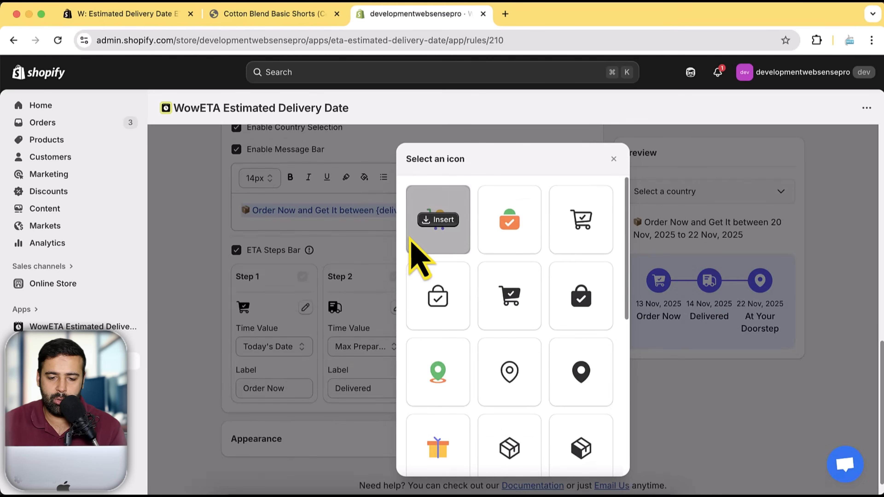
pyautogui.click(439, 220)
# Step: Set the Step 2 icon of the ETA Steps Bar to the orange delivery truck
pyautogui.click(396, 286)
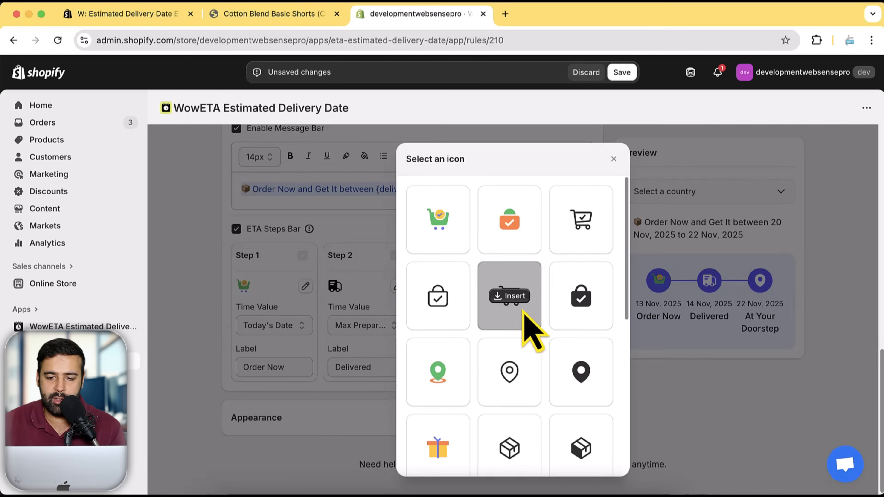
pyautogui.scroll(-5, 582, 256)
pyautogui.scroll(-2, 542, 355)
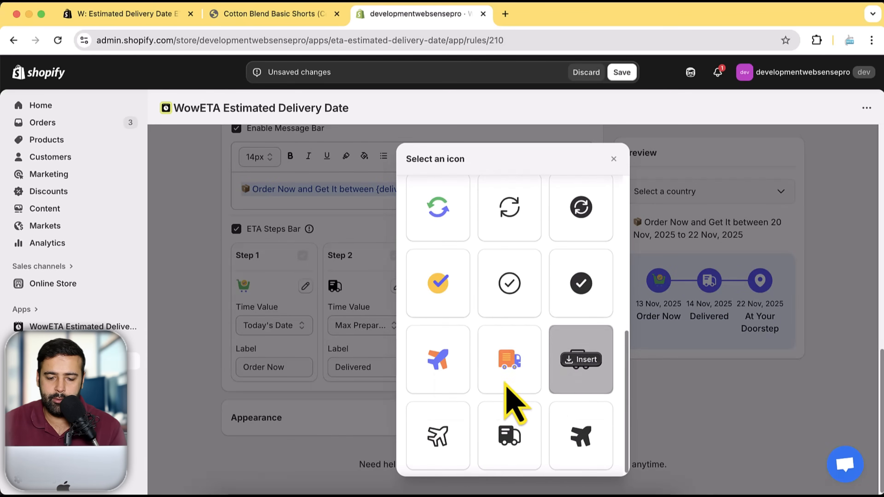
pyautogui.click(509, 364)
# Step: Set the Step 3 icon to the green location pin and save the rule
pyautogui.click(489, 286)
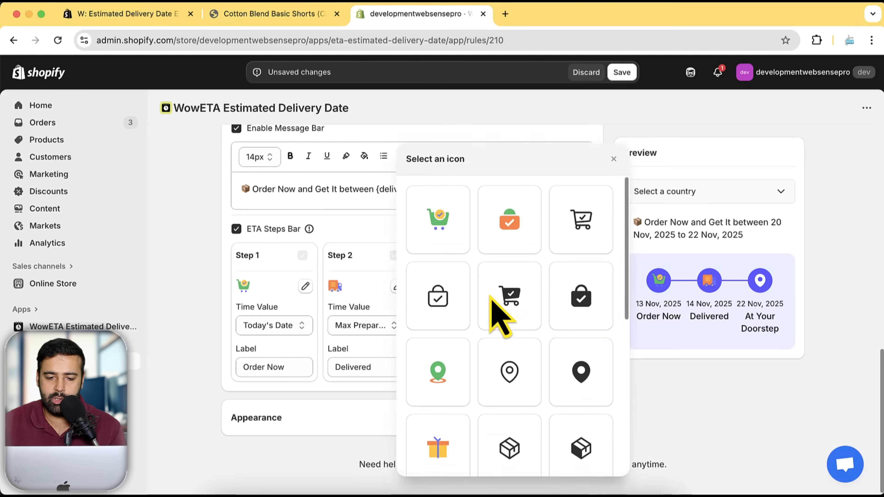
pyautogui.scroll(3, 560, 278)
pyautogui.scroll(-3, 505, 306)
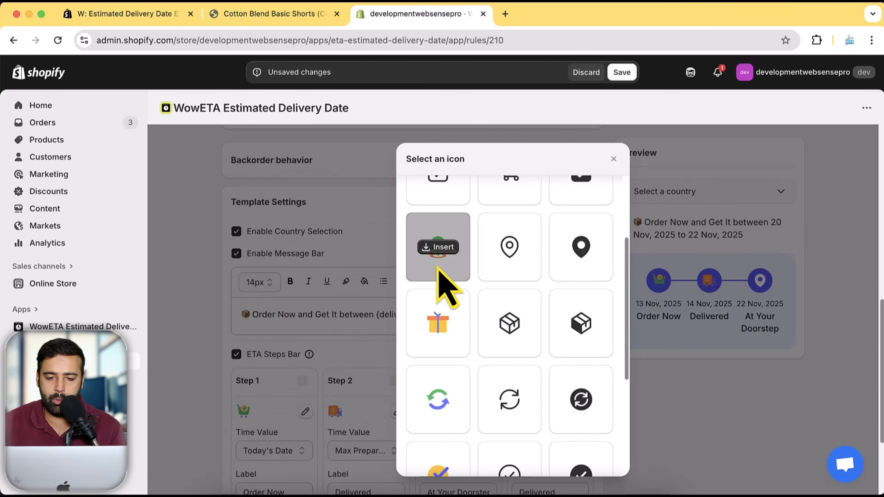
pyautogui.click(437, 251)
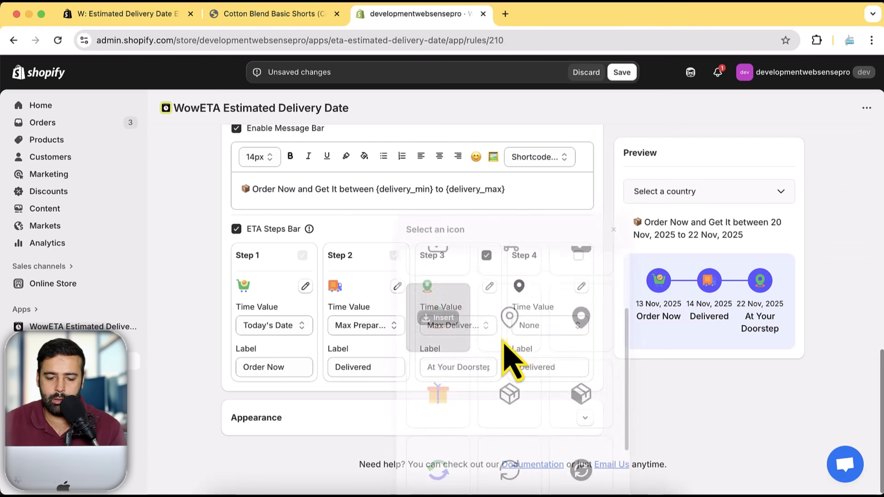
pyautogui.click(622, 72)
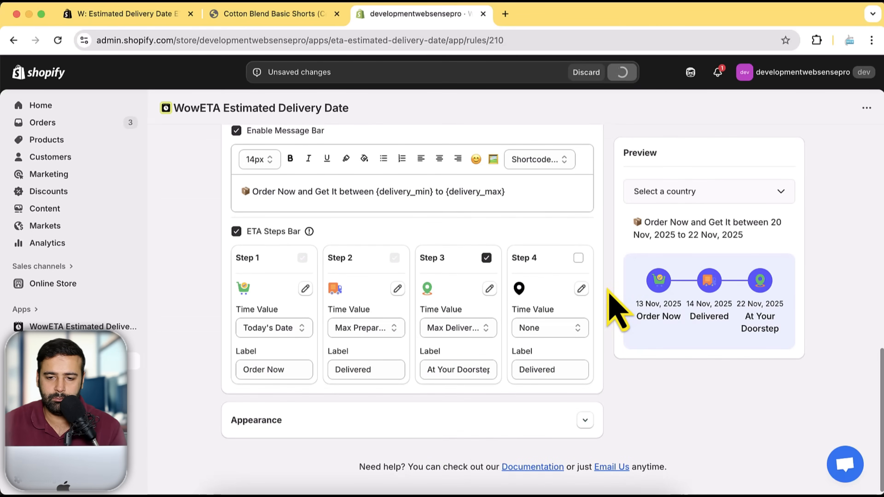
# Step: Reload the Cotton Blend Basic Shorts (Copy) storefront page and compare its step icons and labels with the rule's ETA Steps Bar
pyautogui.click(275, 14)
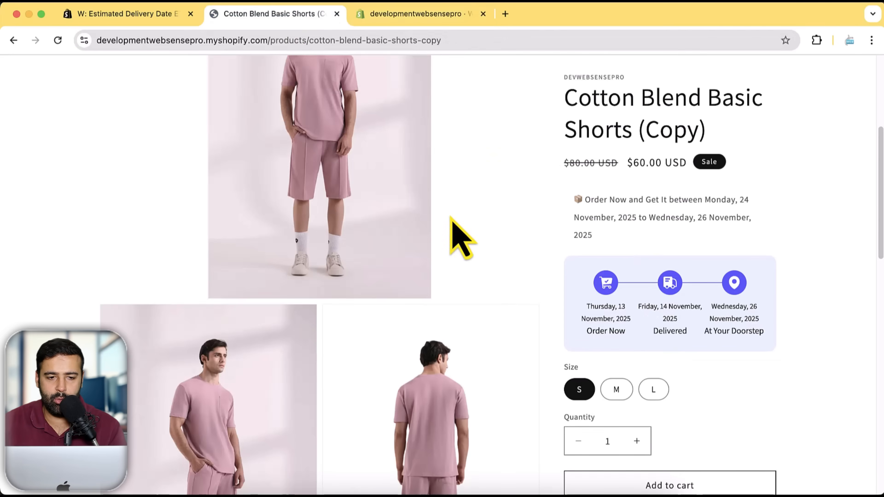
pyautogui.press('super+r')
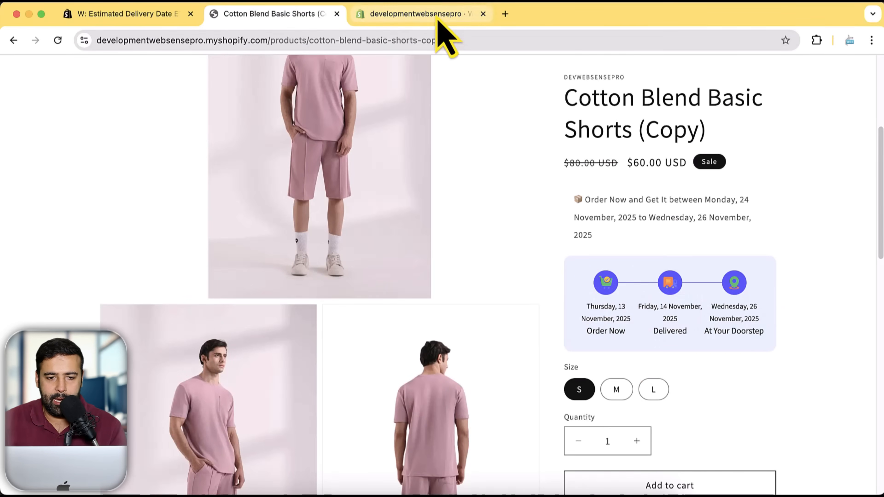
pyautogui.click(433, 15)
pyautogui.moveTo(285, 365); pyautogui.dragTo(235, 358)
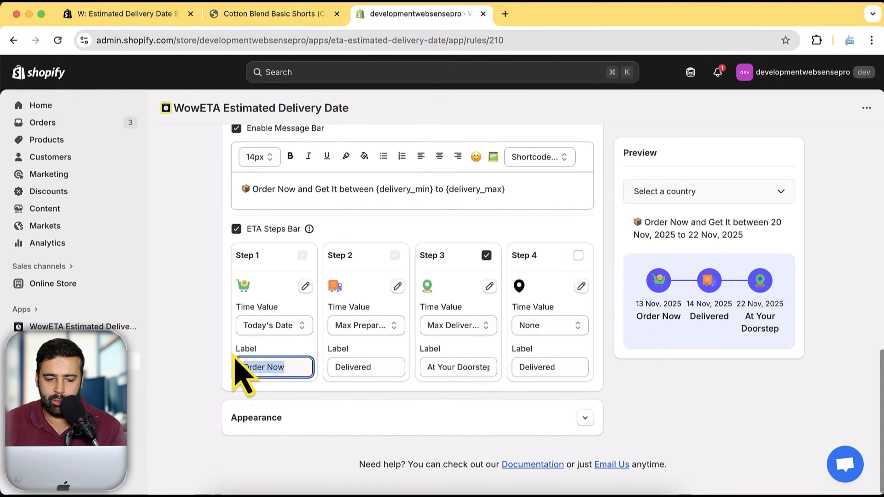
pyautogui.click(257, 15)
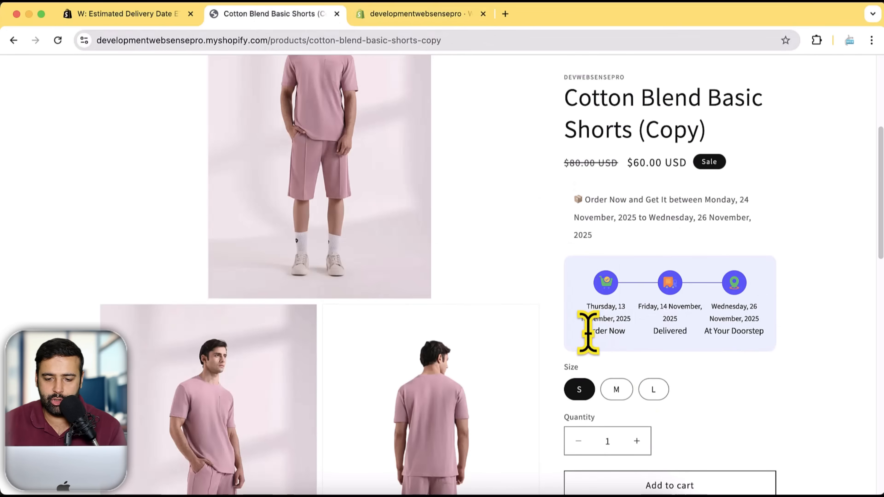
pyautogui.moveTo(593, 332); pyautogui.dragTo(782, 343)
# Step: Return to the rule and examine the ETA step labels and the Message Bar and ETA Steps Bar design settings under Appearance
pyautogui.click(431, 14)
pyautogui.click(353, 366)
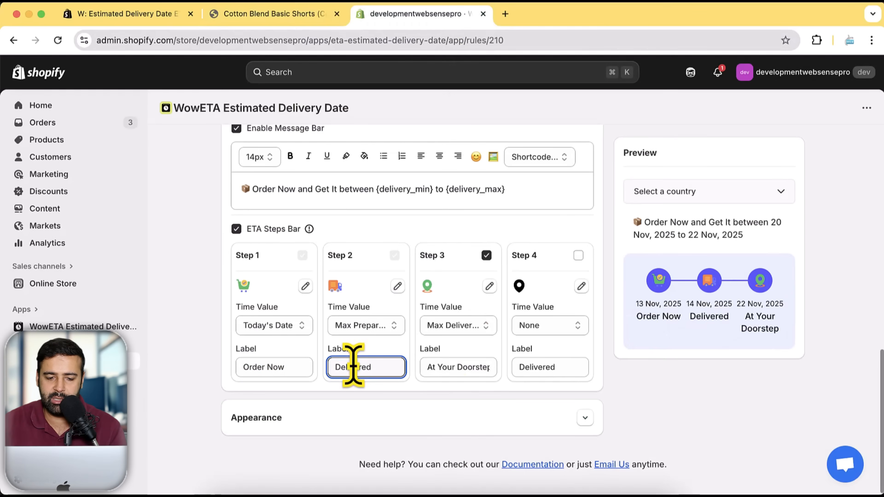
pyautogui.click(434, 370)
pyautogui.click(533, 375)
pyautogui.click(611, 379)
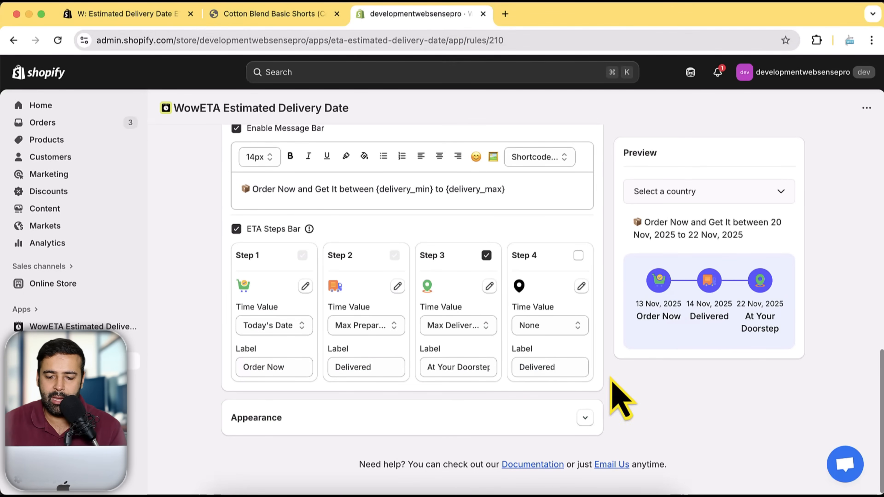
pyautogui.click(584, 417)
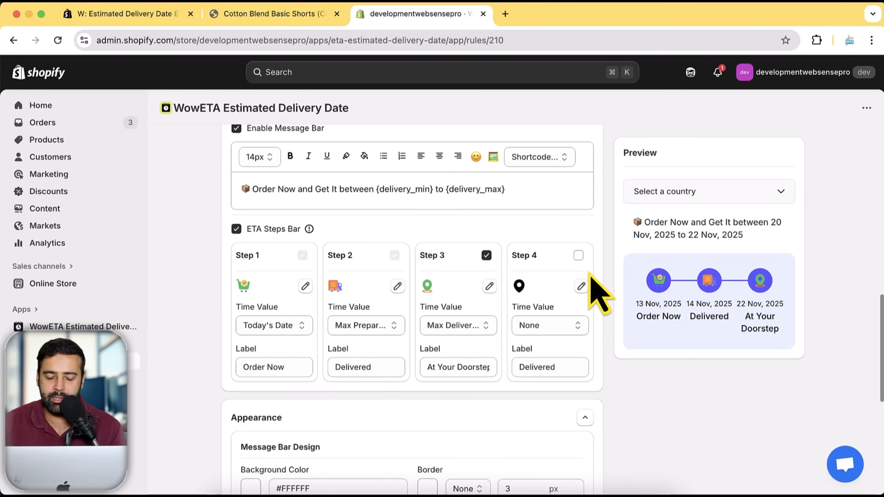
pyautogui.scroll(-5, 593, 285)
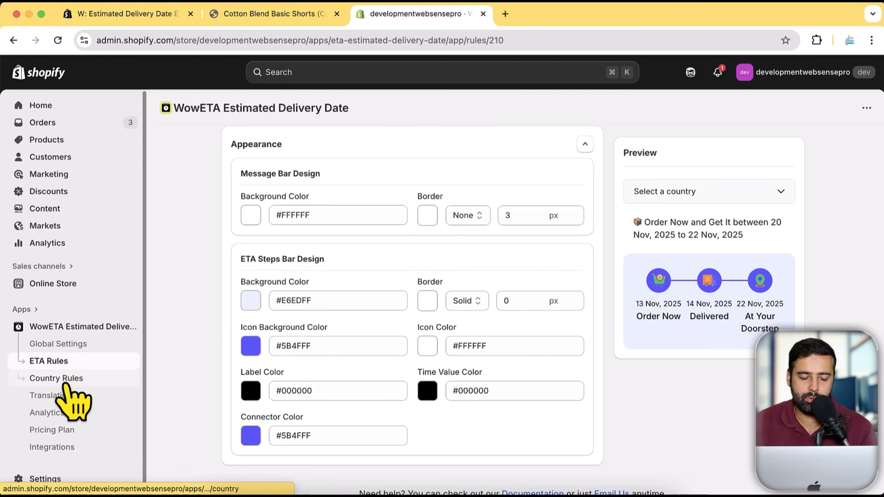
# Step: Start a new country rule in Country Rules, switch it to Specific Country, and review the suggested countries and extra delivery days range
pyautogui.click(87, 381)
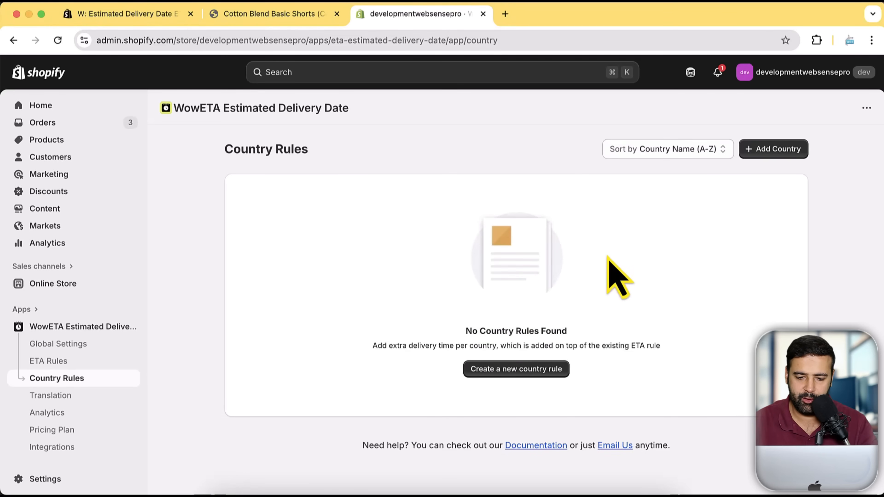
pyautogui.click(527, 371)
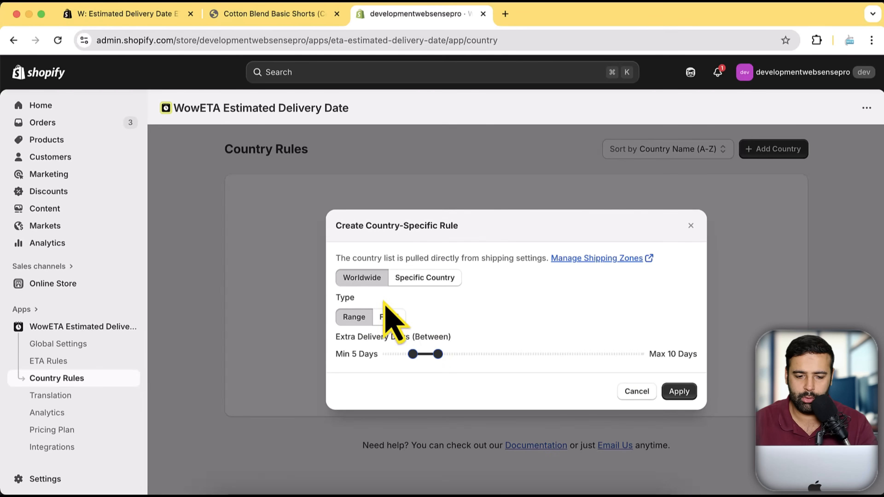
pyautogui.click(446, 278)
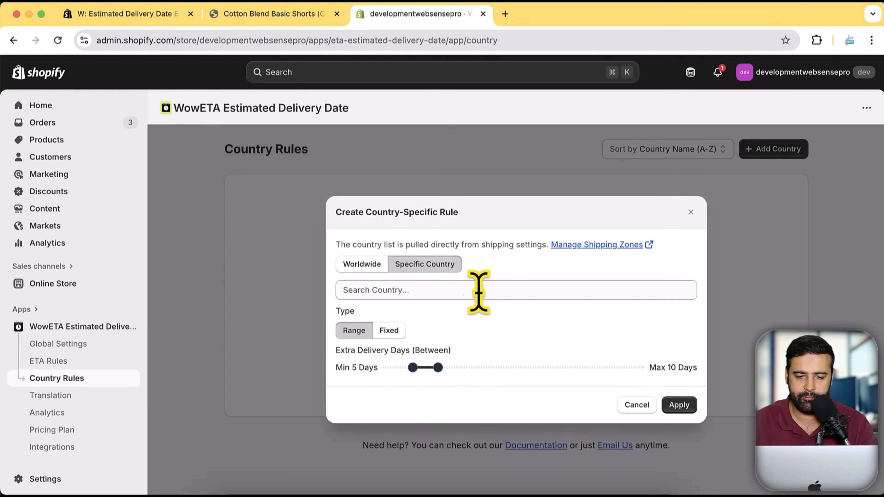
pyautogui.click(467, 289)
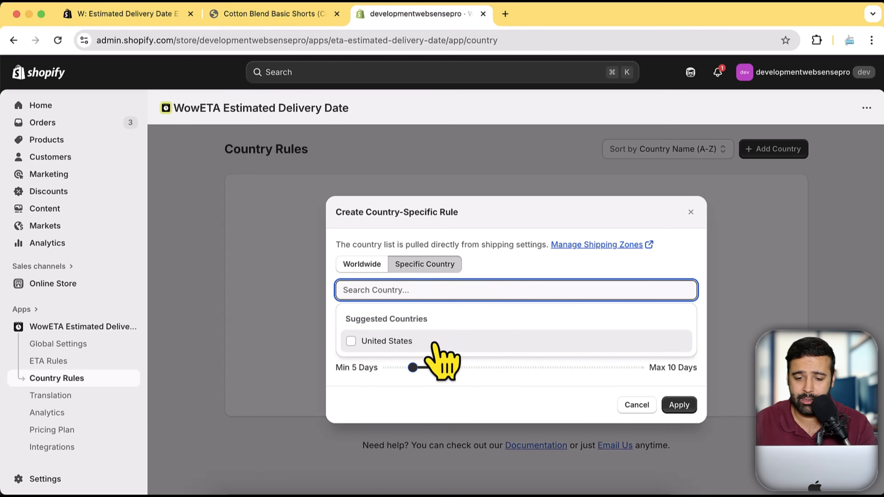
pyautogui.click(515, 274)
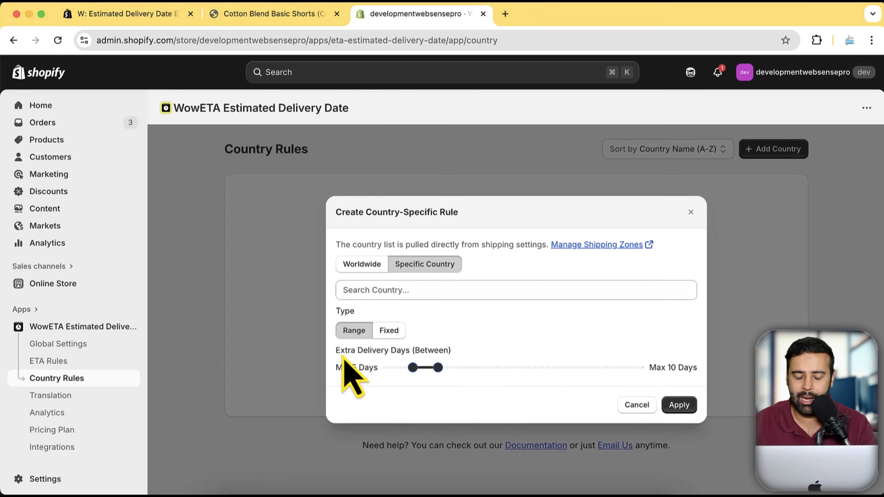
pyautogui.moveTo(336, 352); pyautogui.dragTo(469, 353)
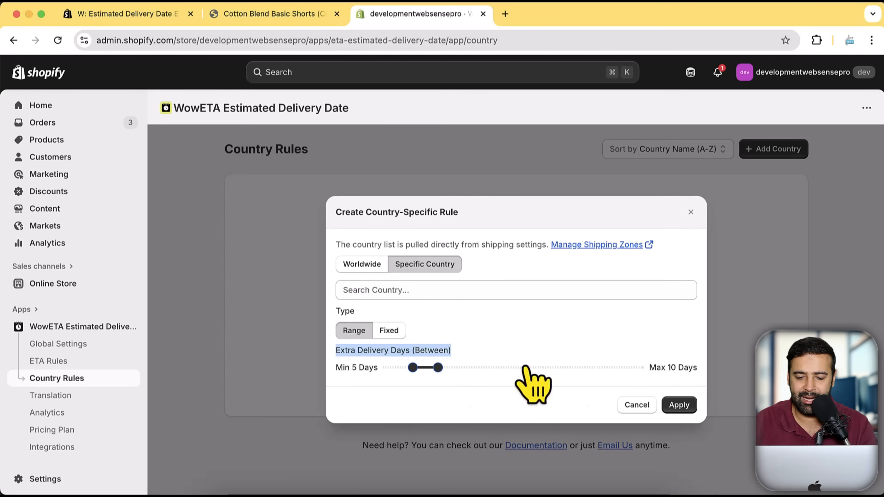
# Step: Switch to the storefront product page and view its estimated delivery dates
pyautogui.click(284, 14)
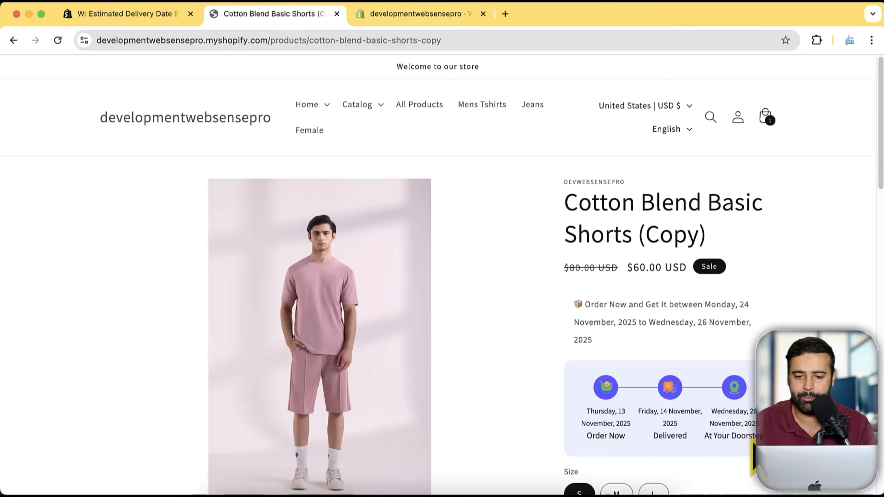
pyautogui.scroll(-5, 699, 334)
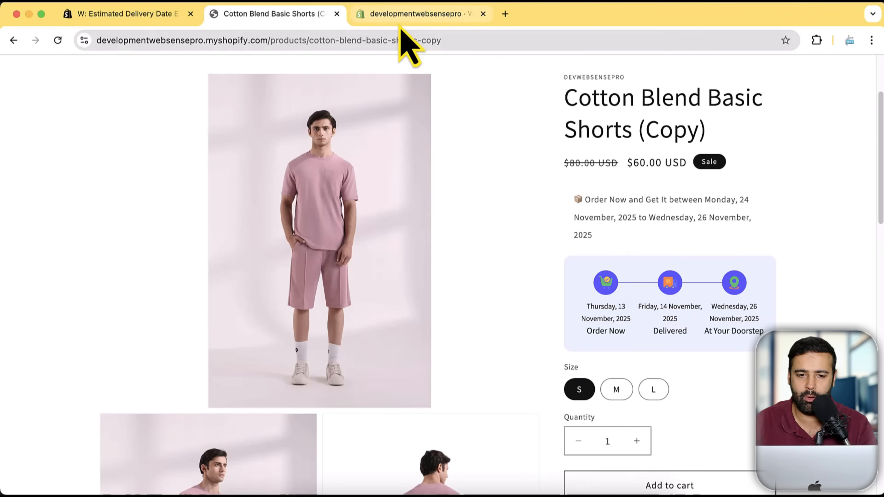
# Step: Return to the WowETA app, leave the country rule, and review the Workdays and Cut-Off Time section in Global Settings
pyautogui.click(398, 21)
pyautogui.click(638, 406)
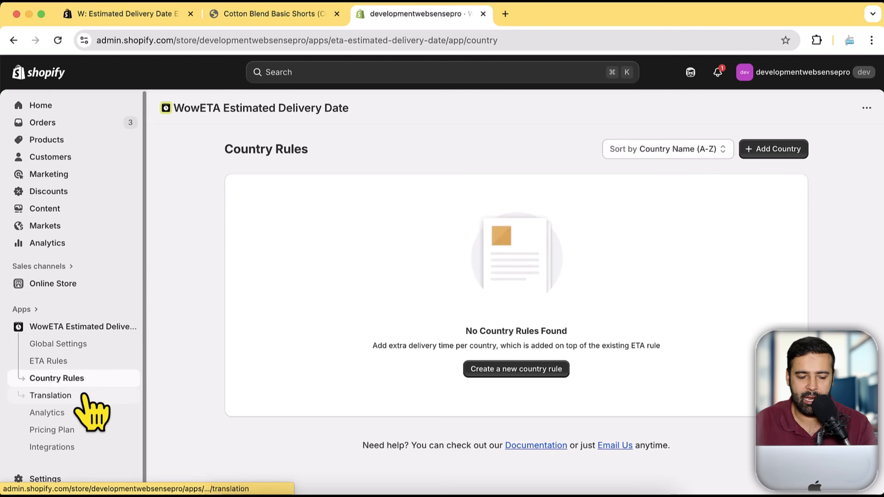
pyautogui.click(60, 348)
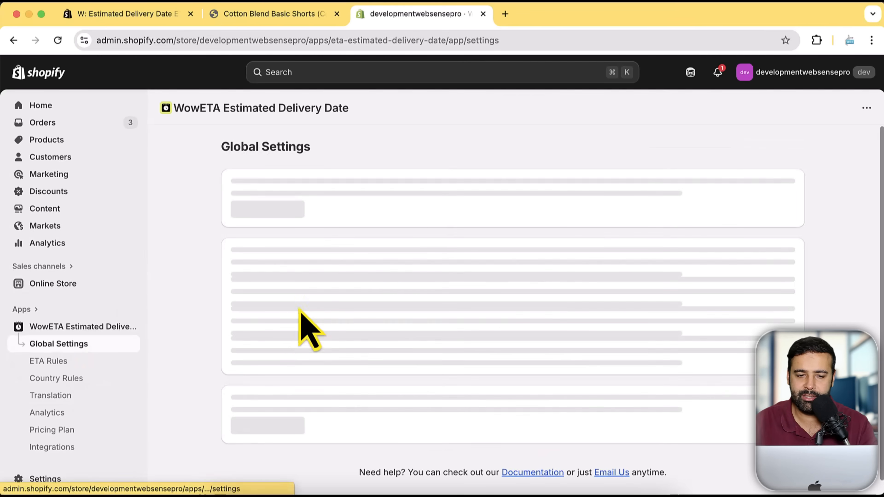
pyautogui.moveTo(223, 149); pyautogui.dragTo(345, 168)
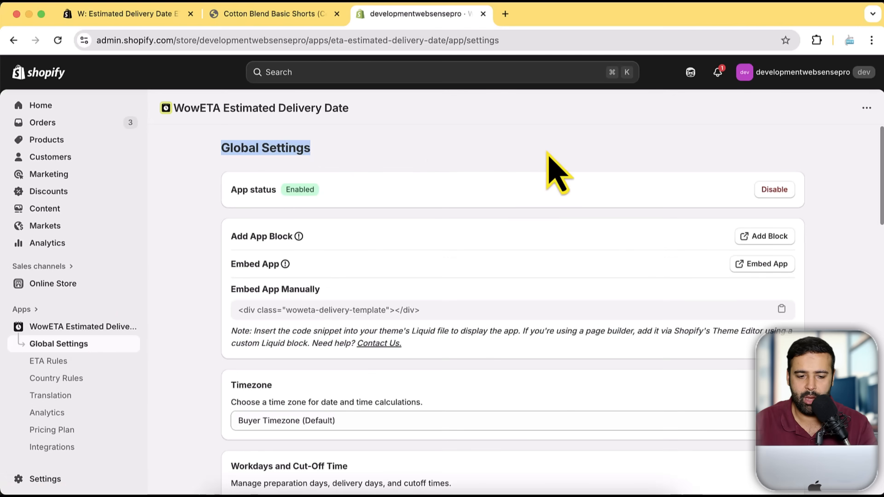
pyautogui.scroll(-10, 557, 172)
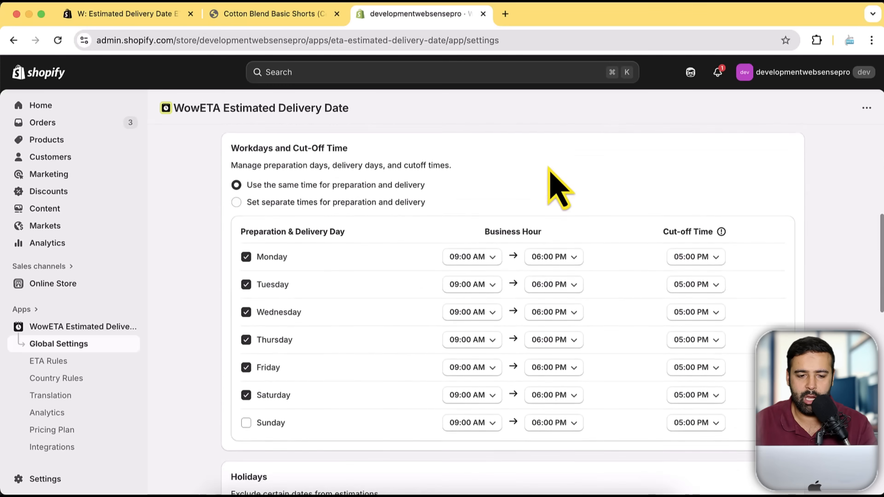
pyautogui.moveTo(232, 145); pyautogui.dragTo(353, 148)
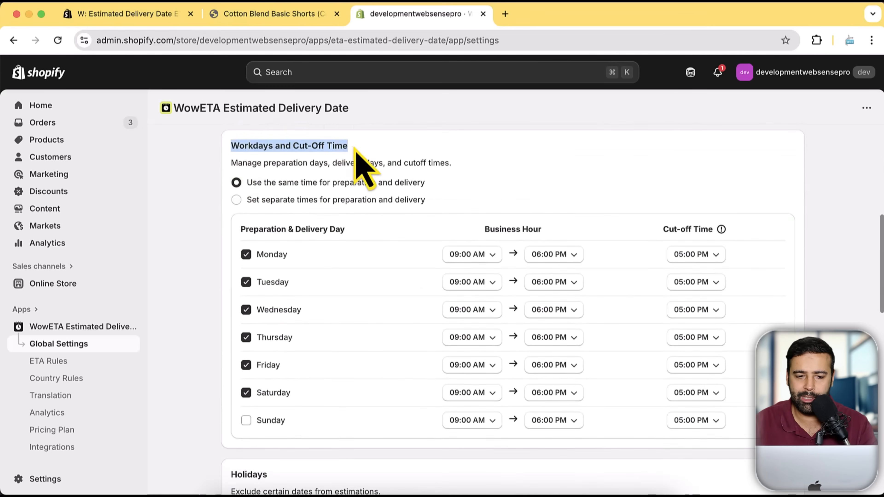
pyautogui.click(483, 163)
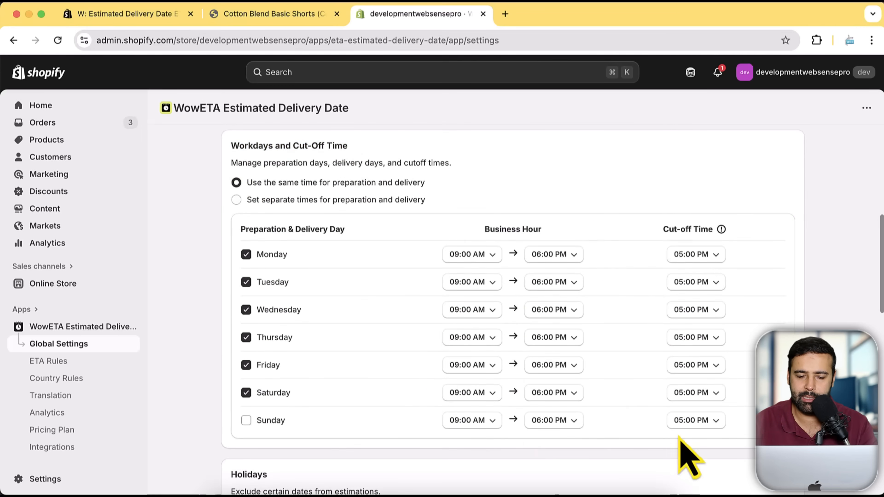
# Step: Set separate times for preparation and delivery under Workdays and Cut-Off Time, and review both weekday schedules
pyautogui.click(301, 201)
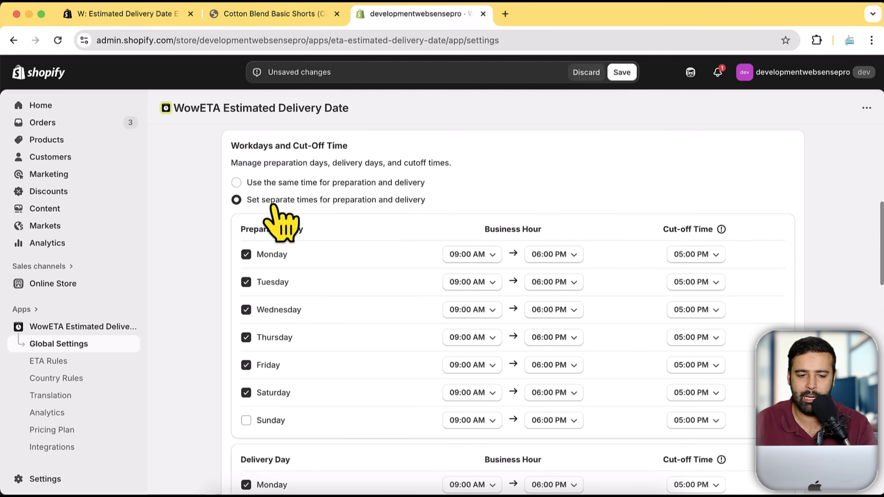
pyautogui.scroll(-7, 773, 216)
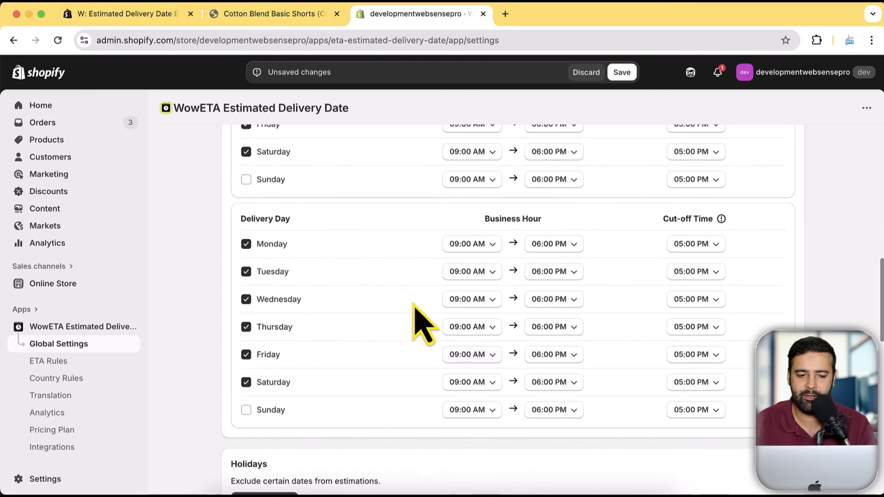
pyautogui.scroll(10, 469, 253)
pyautogui.scroll(-8, 424, 322)
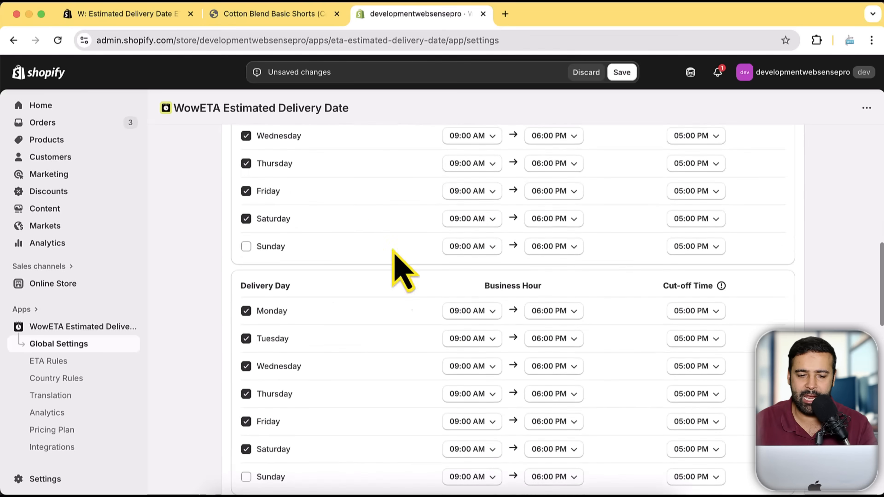
pyautogui.scroll(-6, 424, 237)
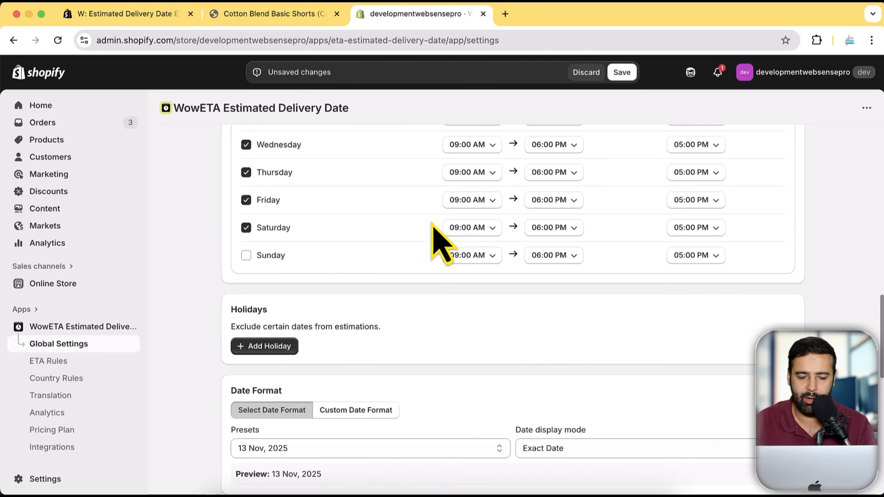
pyautogui.scroll(-3, 421, 219)
pyautogui.scroll(15, 424, 257)
pyautogui.scroll(-7, 421, 257)
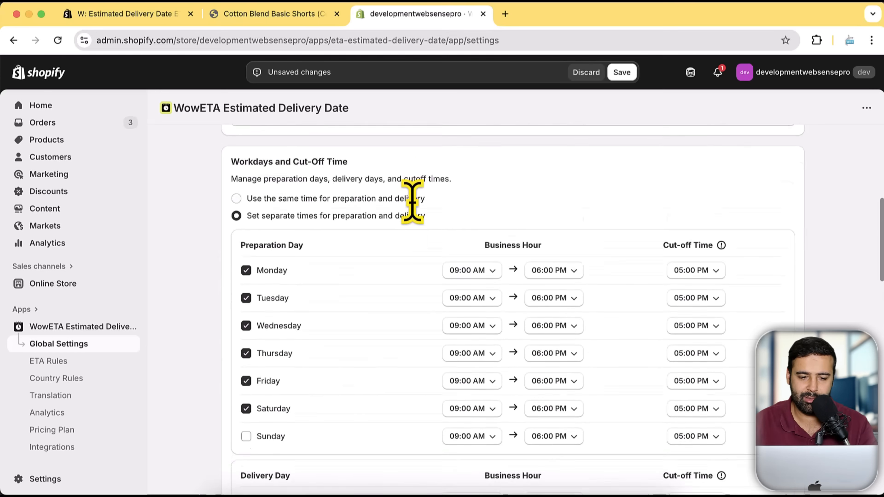
pyautogui.scroll(-7, 414, 220)
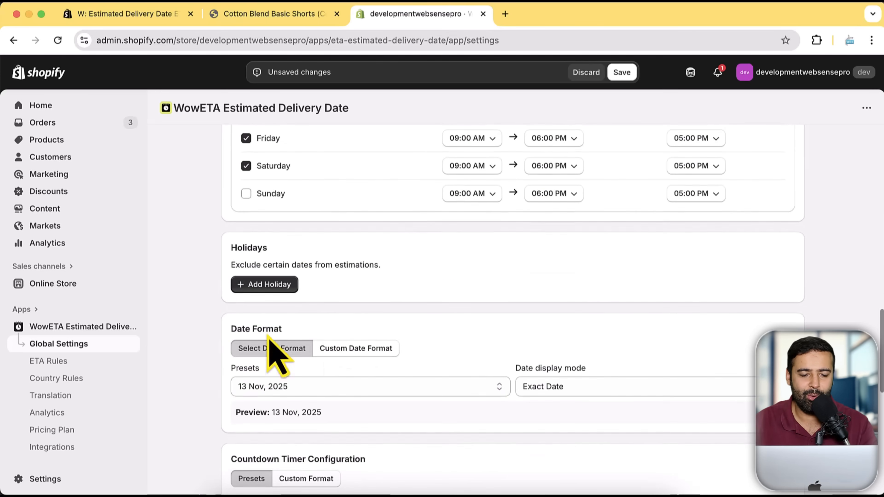
# Step: Start a new holiday entry, view the date options for it, and cancel the entry
pyautogui.click(258, 284)
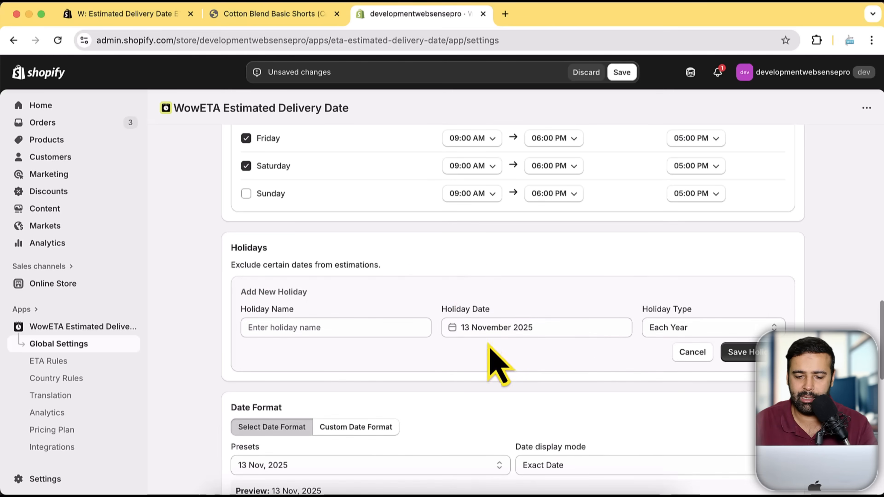
pyautogui.click(557, 328)
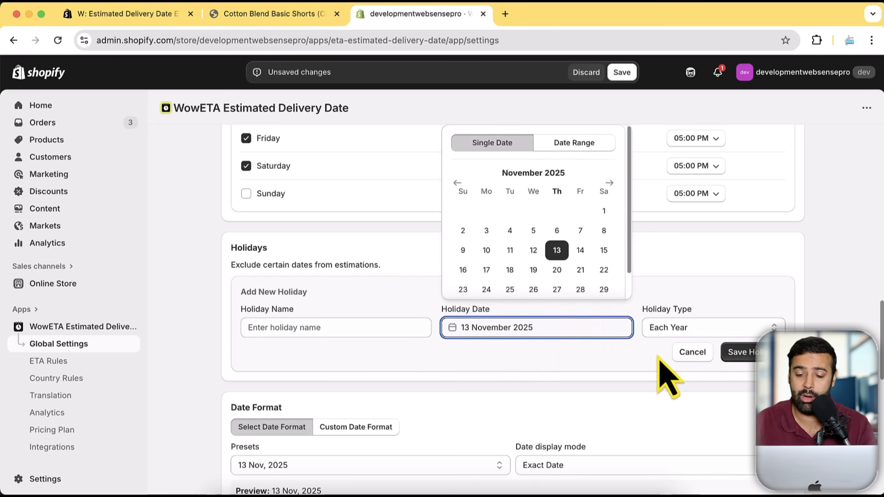
pyautogui.click(681, 353)
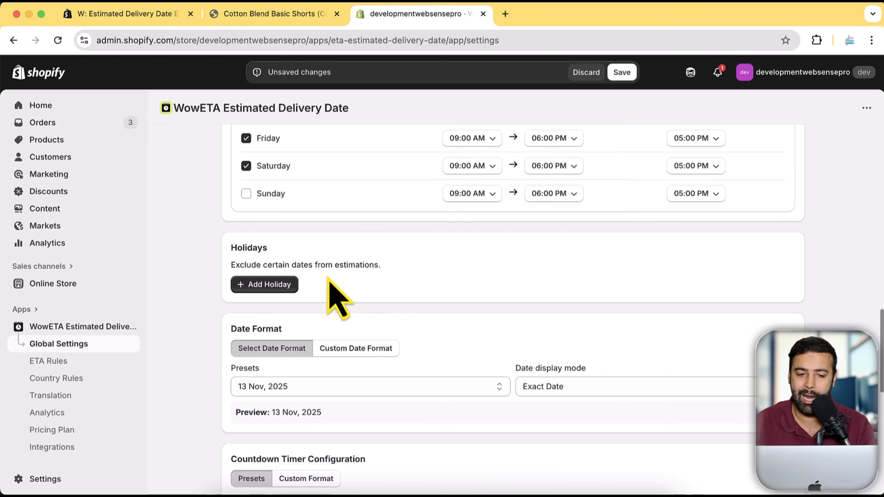
# Step: View the delivery dates on the storefront product page and review the Date Format and Countdown Timer Configuration in Global Settings
pyautogui.click(273, 14)
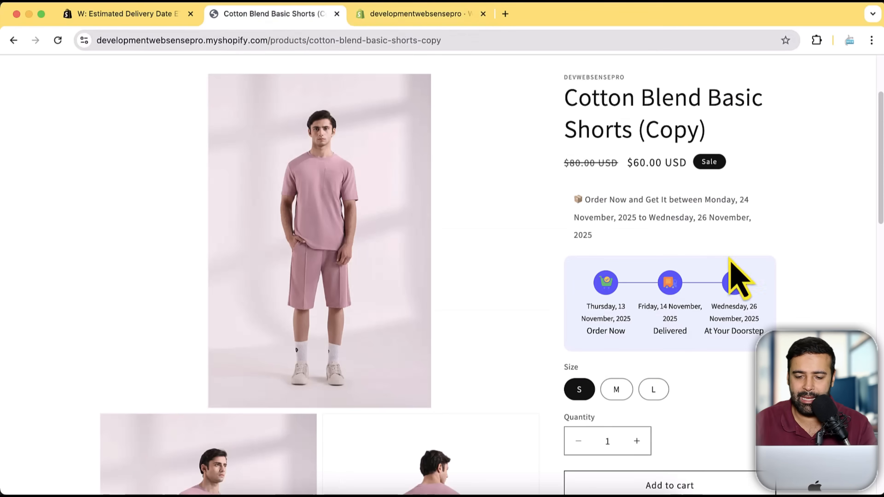
pyautogui.click(407, 14)
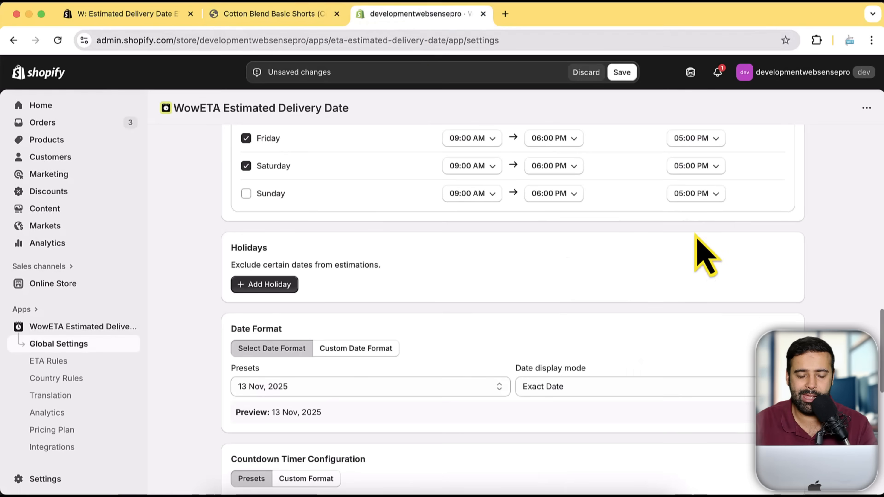
pyautogui.scroll(-5, 611, 209)
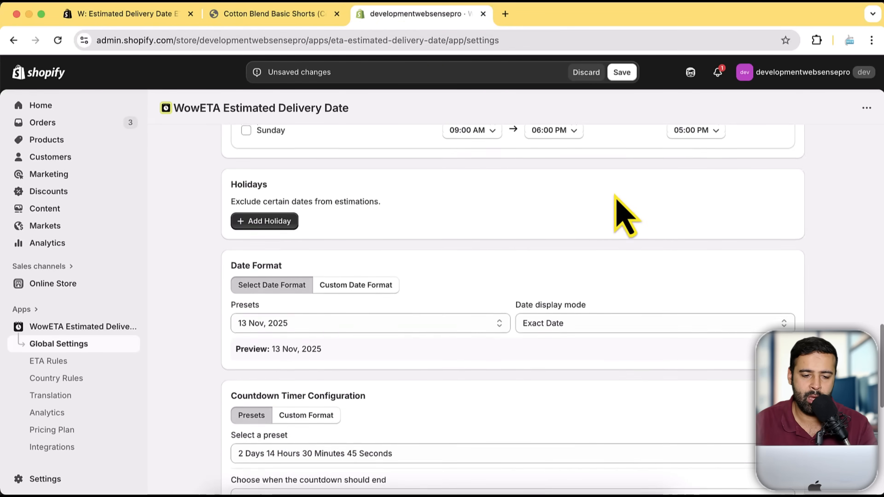
pyautogui.scroll(-3, 588, 195)
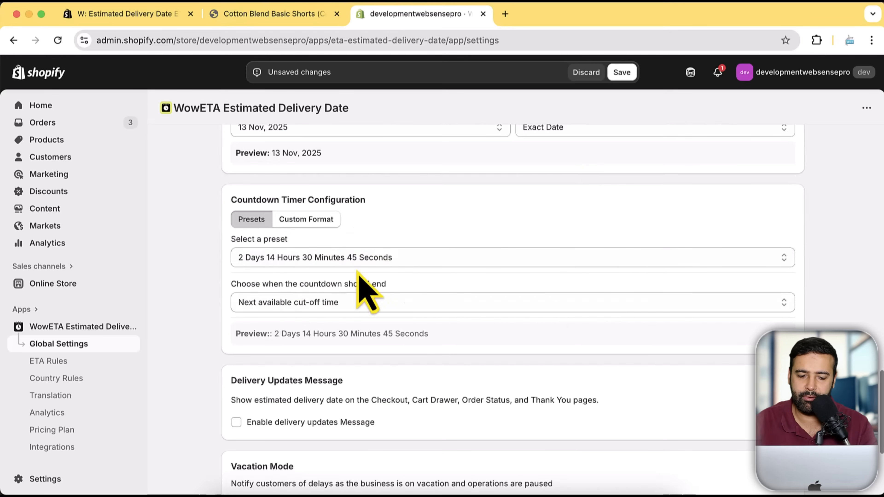
pyautogui.scroll(-2, 468, 199)
pyautogui.scroll(-1, 468, 198)
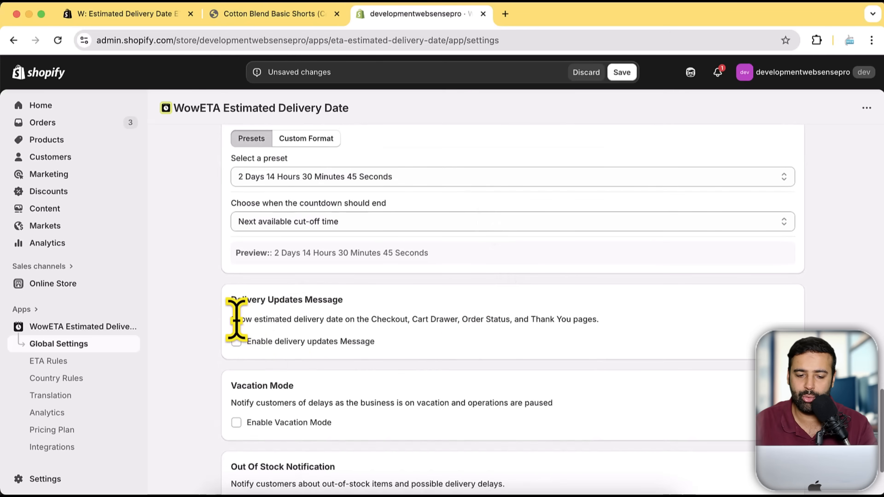
# Step: Enable the Delivery Updates Message and review its cart label, message text, and available shortcodes
pyautogui.moveTo(236, 318); pyautogui.dragTo(620, 321)
pyautogui.click(473, 345)
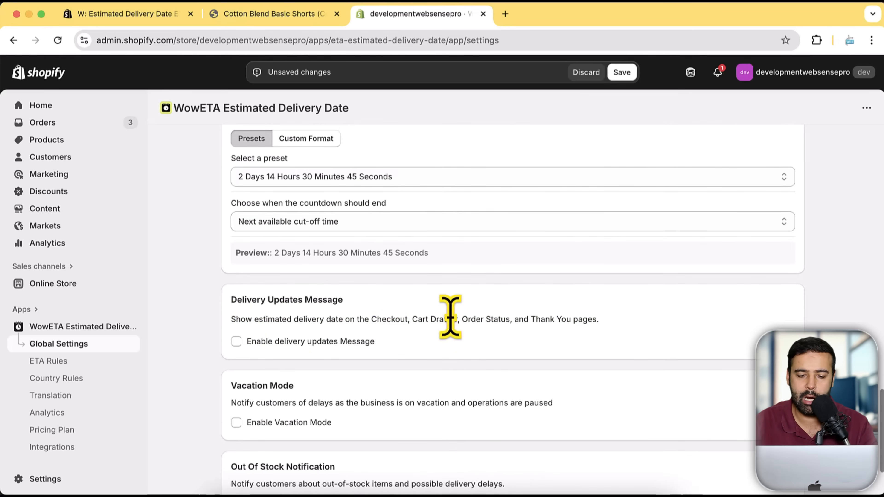
pyautogui.click(294, 343)
pyautogui.scroll(-3, 572, 292)
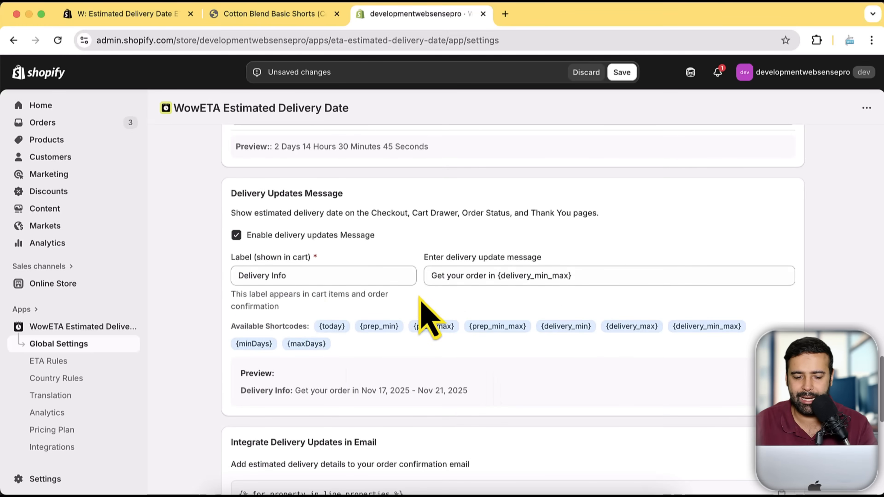
# Step: Examine the order confirmation email code snippet and its instructions under Integrate Delivery Updates in Email
pyautogui.scroll(-5, 536, 256)
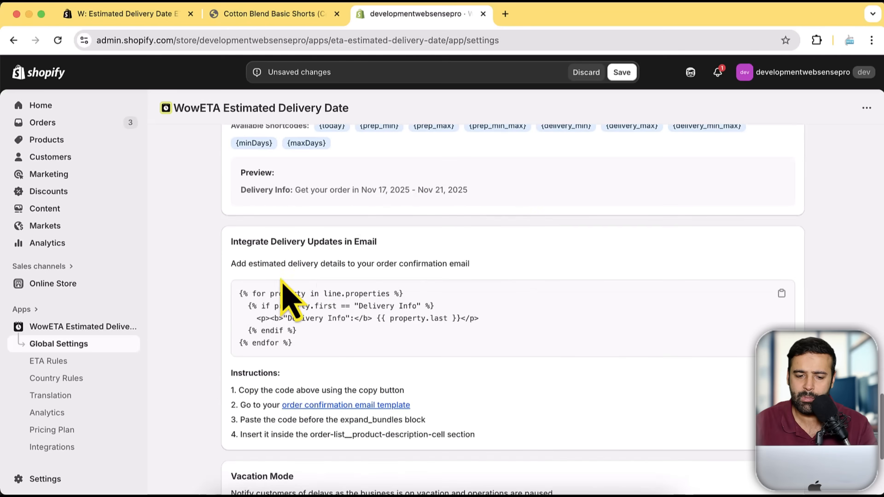
pyautogui.scroll(-3, 414, 203)
pyautogui.scroll(2, 409, 207)
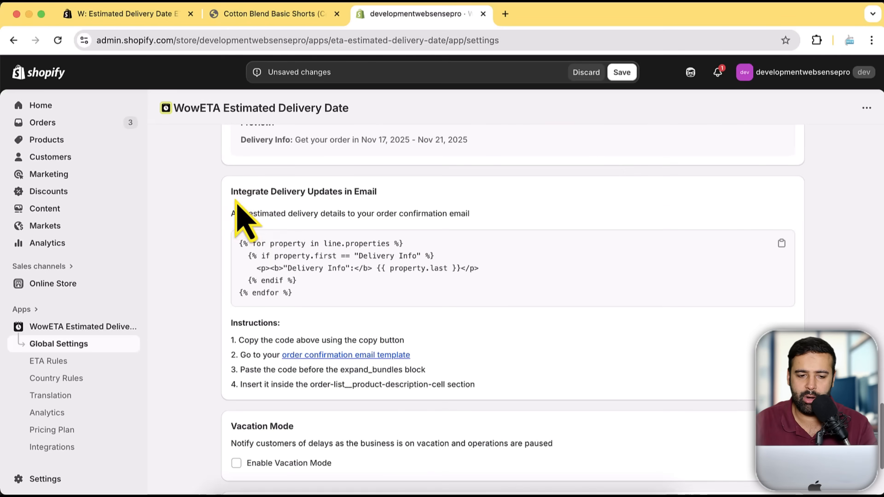
pyautogui.moveTo(302, 295); pyautogui.dragTo(262, 257)
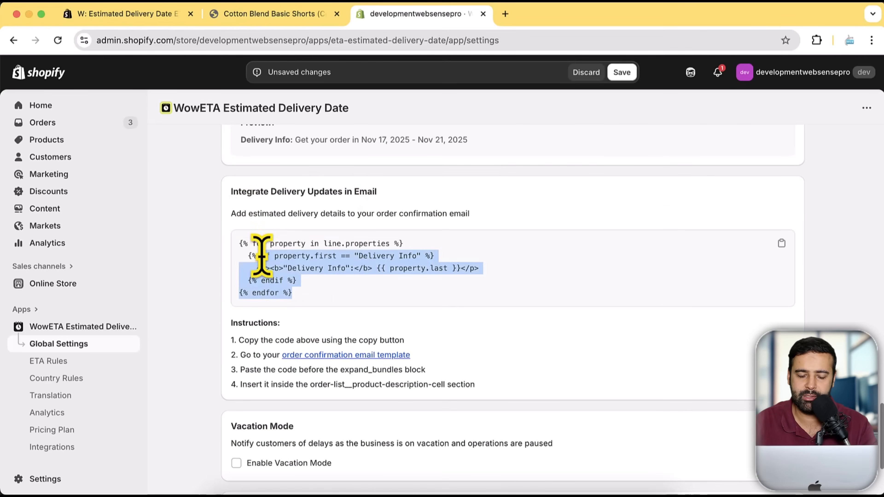
pyautogui.click(384, 199)
# Step: Enable Vacation Mode to review its customer message, and disable it again
pyautogui.scroll(-4, 509, 217)
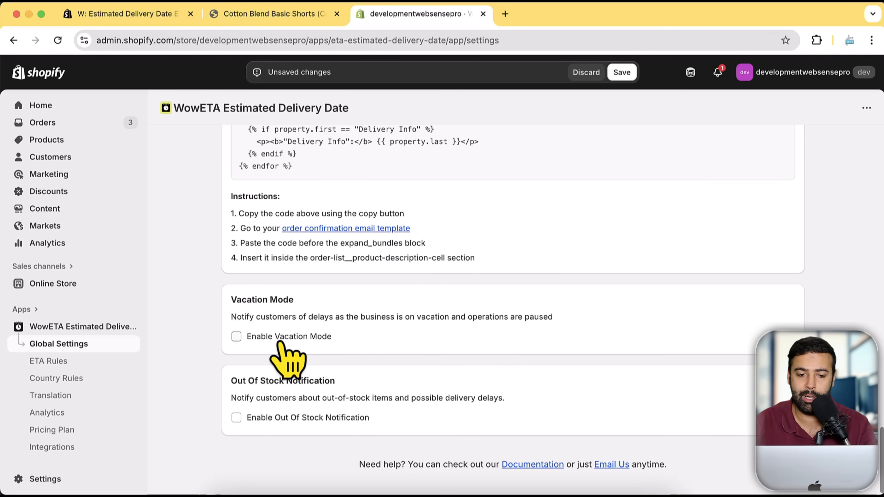
pyautogui.click(280, 343)
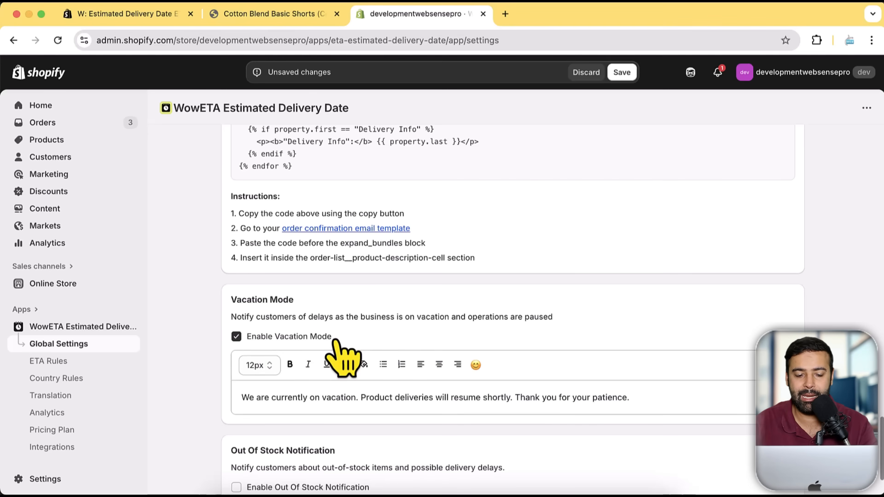
pyautogui.moveTo(240, 399); pyautogui.dragTo(686, 405)
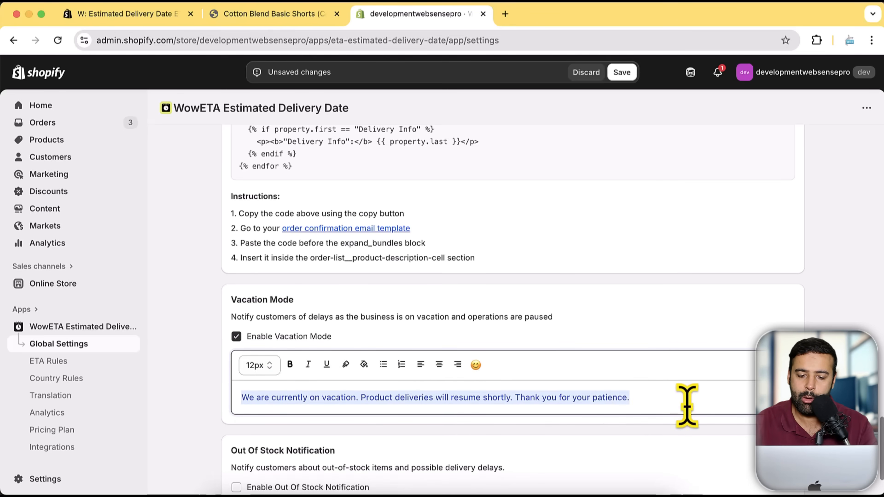
pyautogui.click(236, 336)
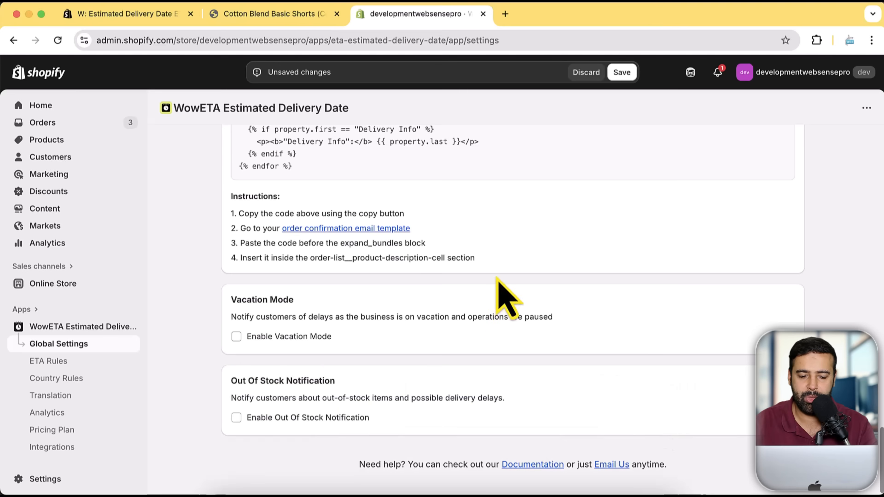
# Step: Enable the Out Of Stock Notification, review its message, and look at the storefront product page where it would apply
pyautogui.click(237, 419)
pyautogui.scroll(-3, 509, 326)
pyautogui.moveTo(247, 348); pyautogui.dragTo(369, 353)
pyautogui.moveTo(236, 410); pyautogui.dragTo(650, 414)
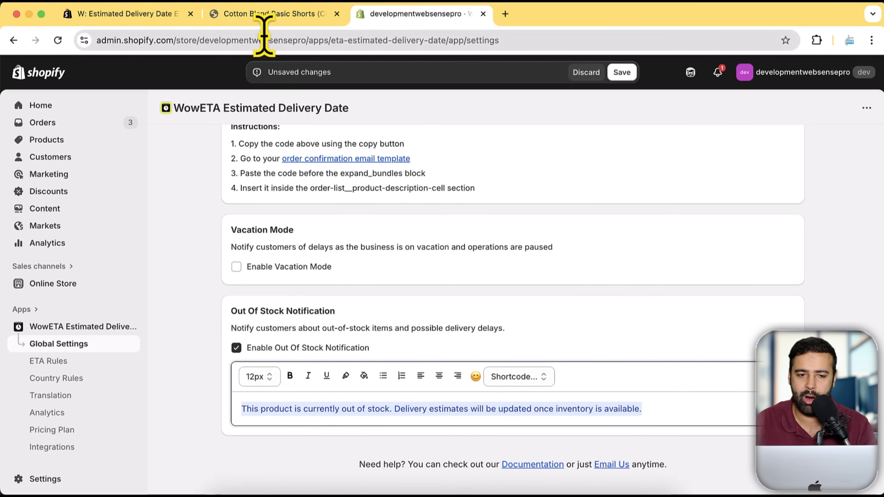
pyautogui.click(258, 14)
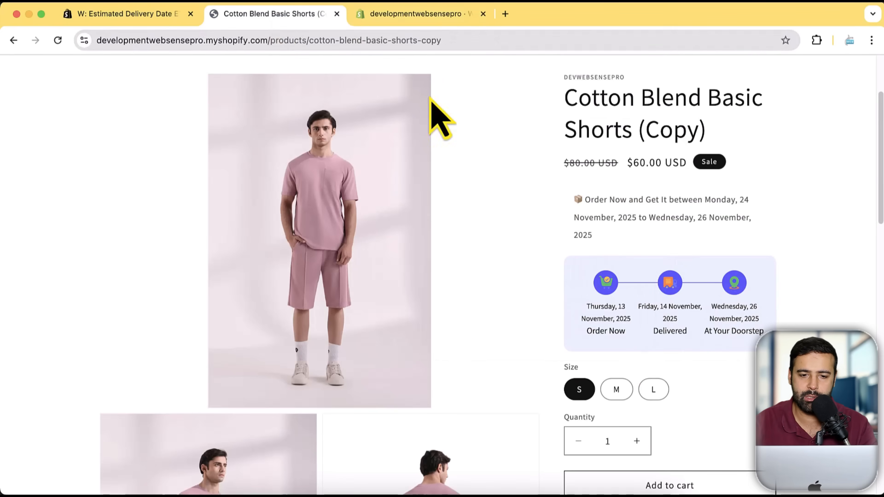
pyautogui.click(432, 14)
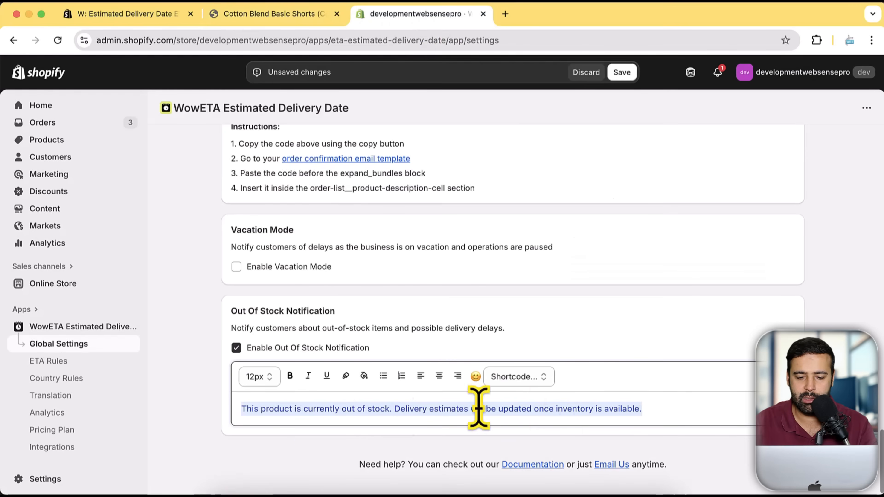
# Step: Disable the Out Of Stock Notification and discard the unsaved Global Settings changes
pyautogui.moveTo(623, 412); pyautogui.dragTo(239, 409)
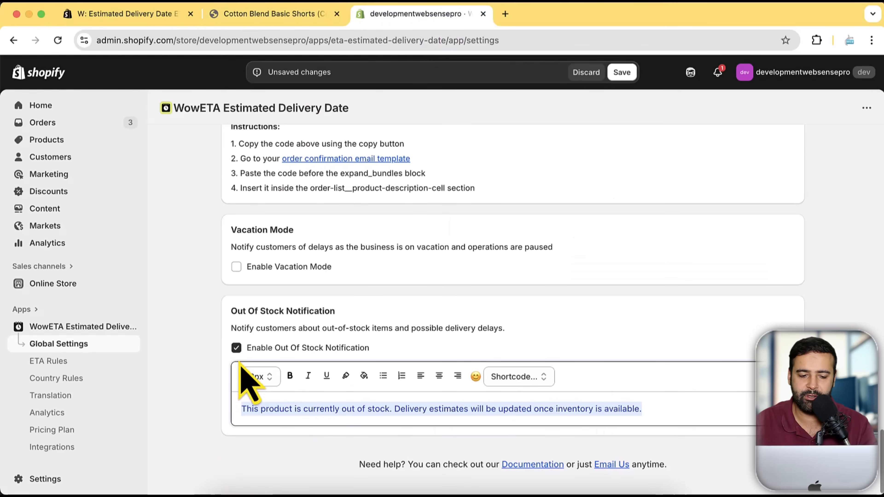
pyautogui.click(237, 347)
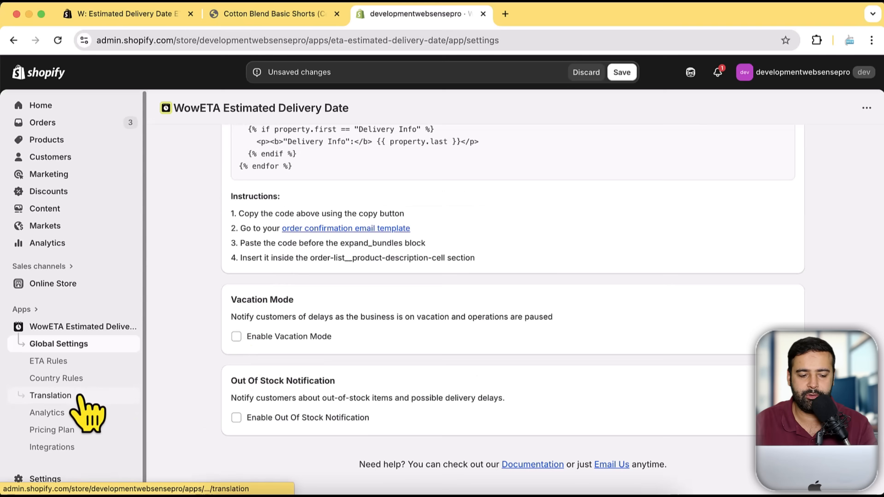
pyautogui.click(594, 74)
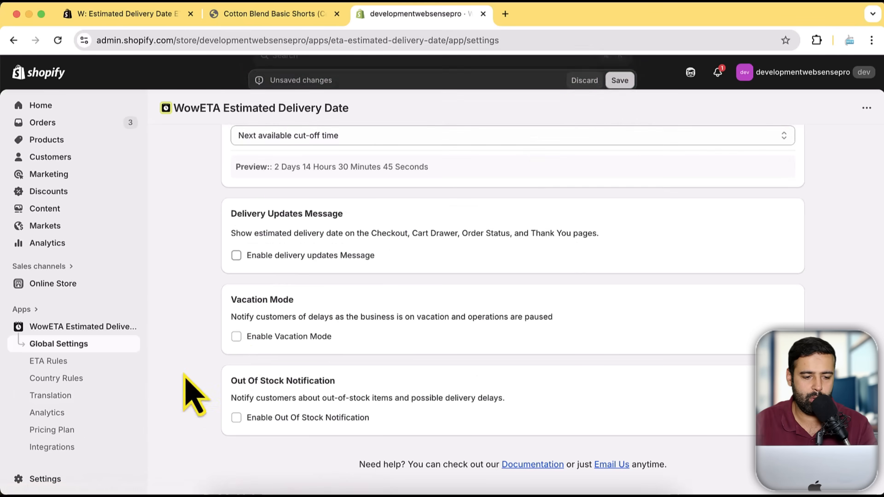
# Step: Add Hindi as a language on the app's Translation page and activate it
pyautogui.click(31, 395)
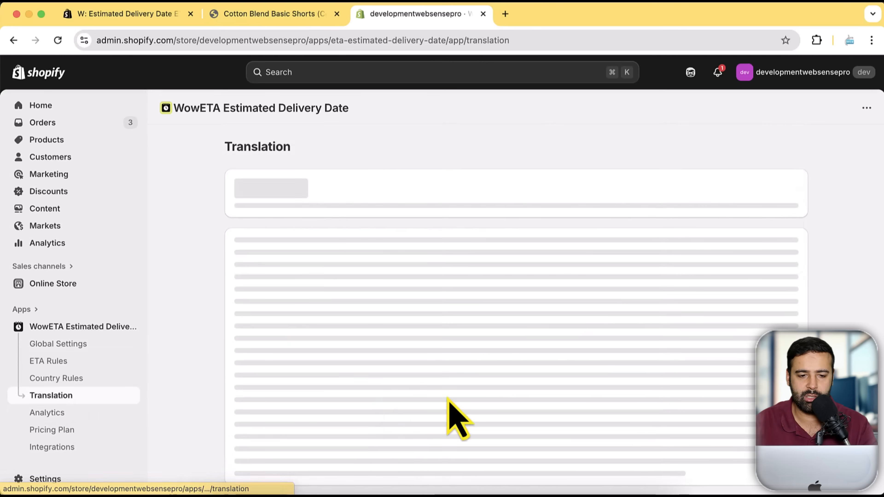
pyautogui.scroll(-3, 624, 240)
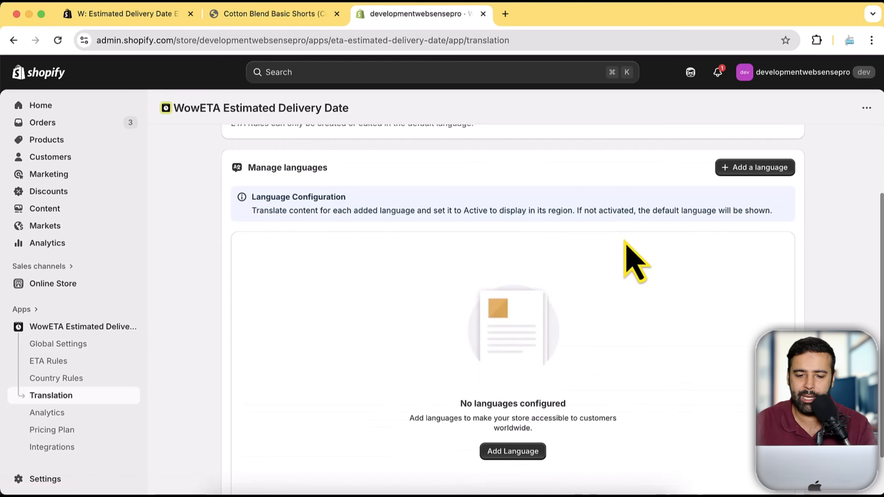
pyautogui.scroll(-1, 626, 242)
pyautogui.scroll(3, 557, 278)
pyautogui.scroll(-3, 562, 247)
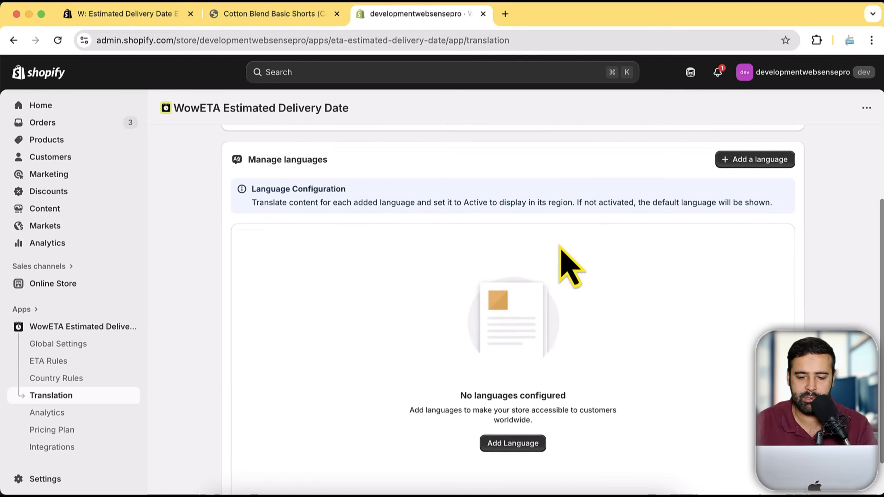
pyautogui.click(513, 427)
pyautogui.click(385, 330)
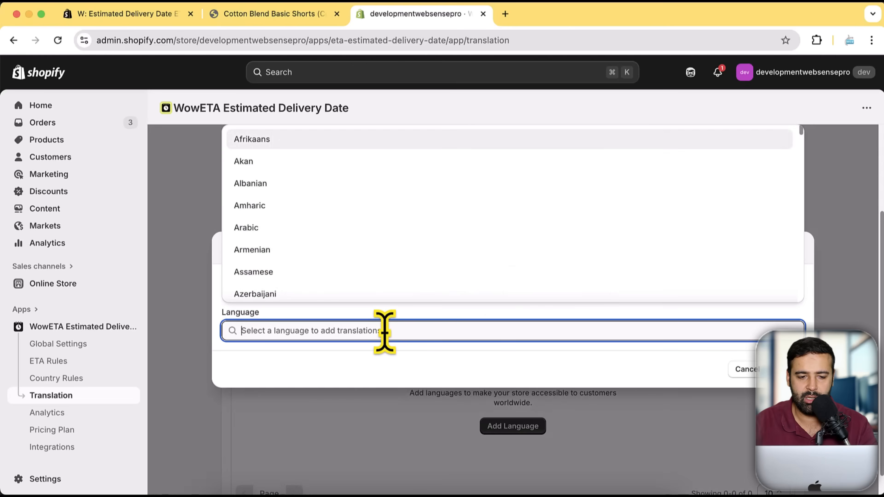
pyautogui.scroll(-5, 420, 233)
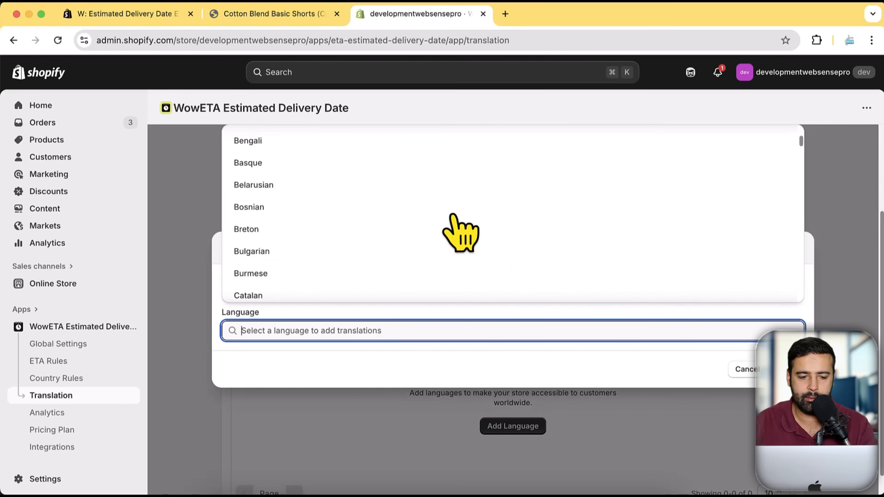
pyautogui.scroll(5, 459, 231)
pyautogui.write('hin')
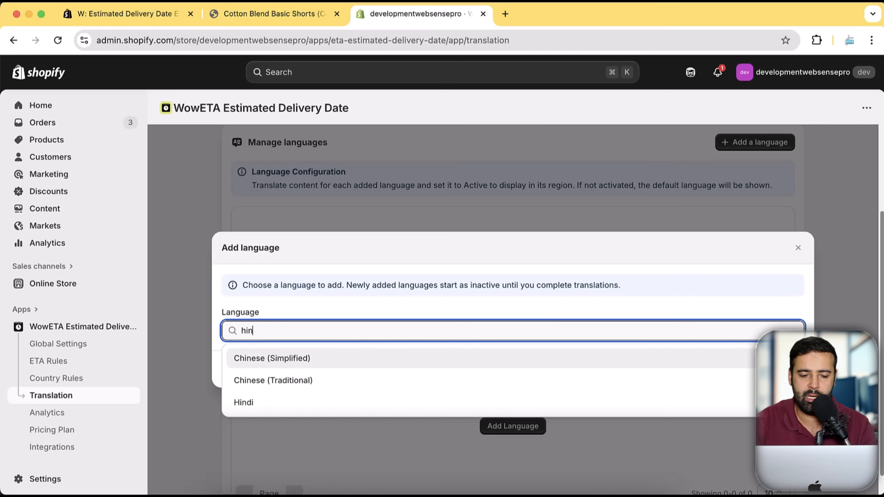
pyautogui.click(378, 403)
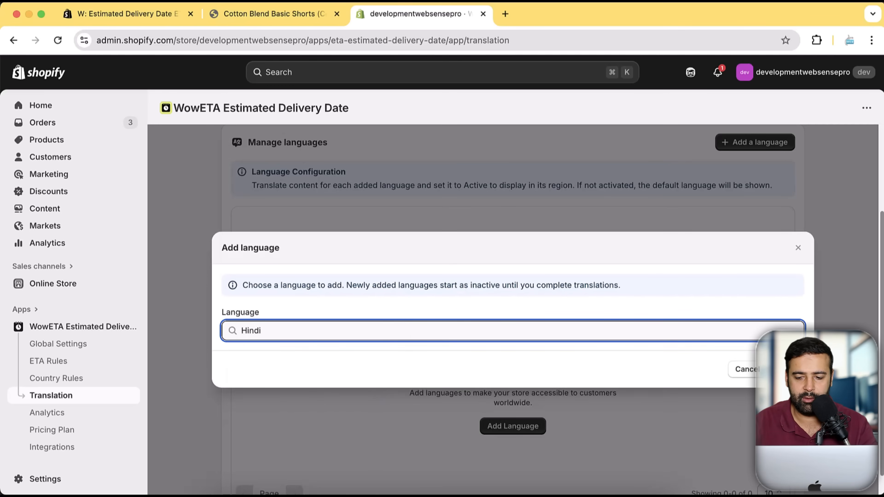
pyautogui.click(787, 369)
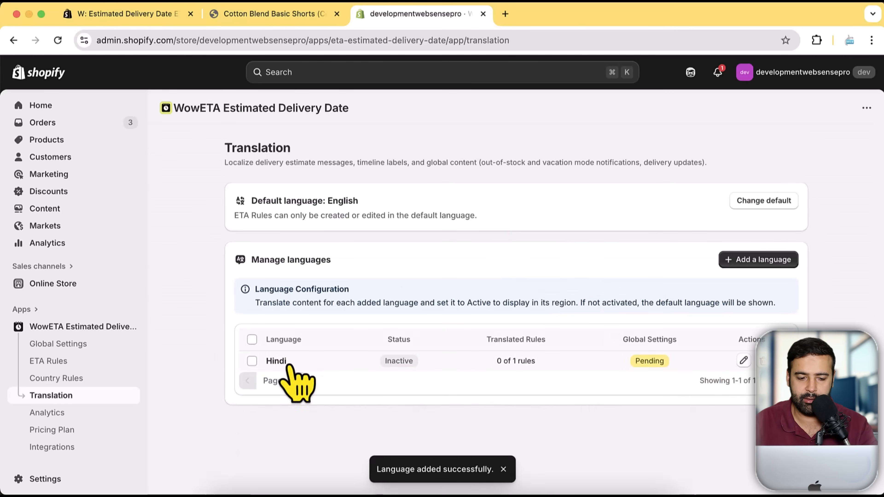
pyautogui.click(252, 362)
pyautogui.click(694, 343)
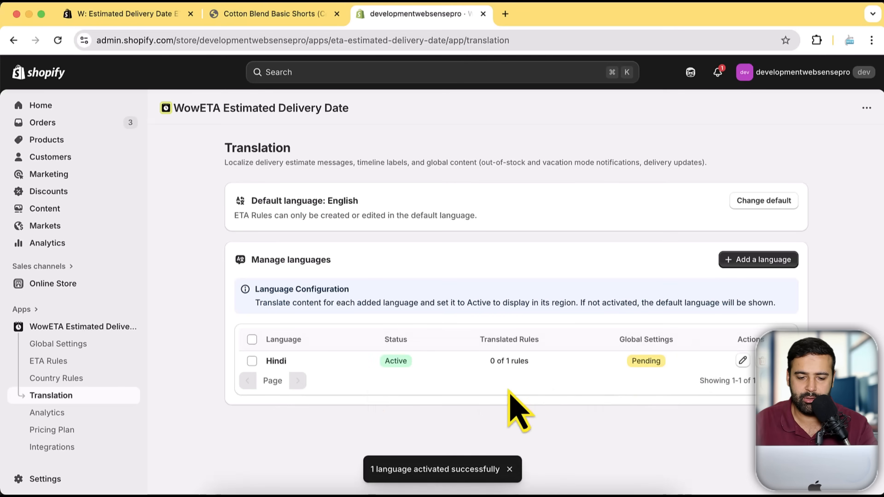
# Step: Examine the Hindi translation fields for the global vacation, out-of-stock and delivery updates messages, and close them without saving
pyautogui.click(742, 364)
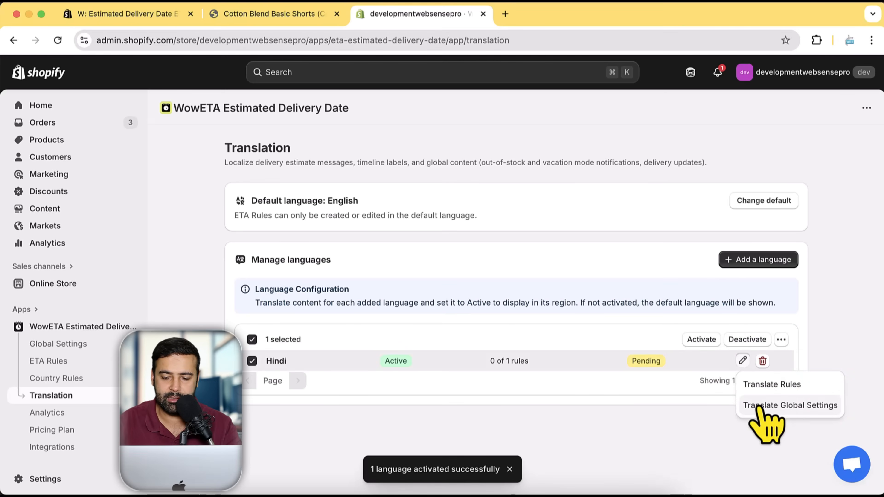
pyautogui.click(759, 404)
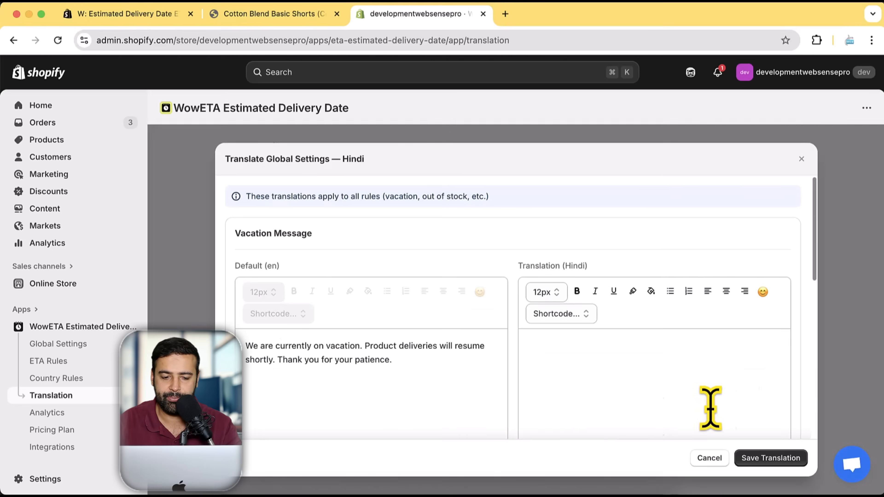
pyautogui.scroll(-1, 435, 358)
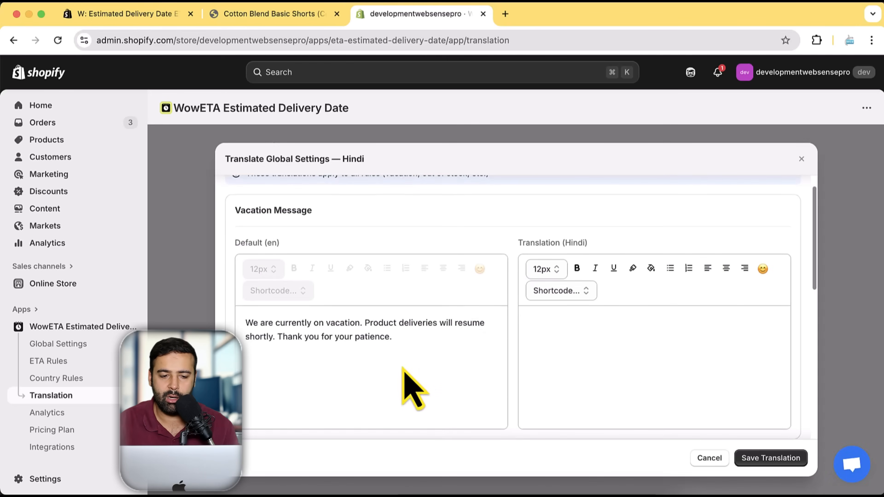
pyautogui.scroll(-5, 474, 306)
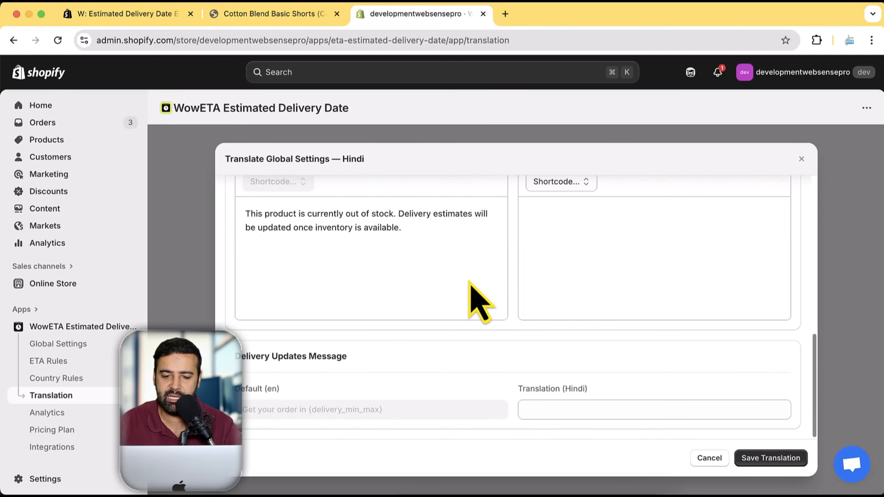
pyautogui.scroll(5, 469, 282)
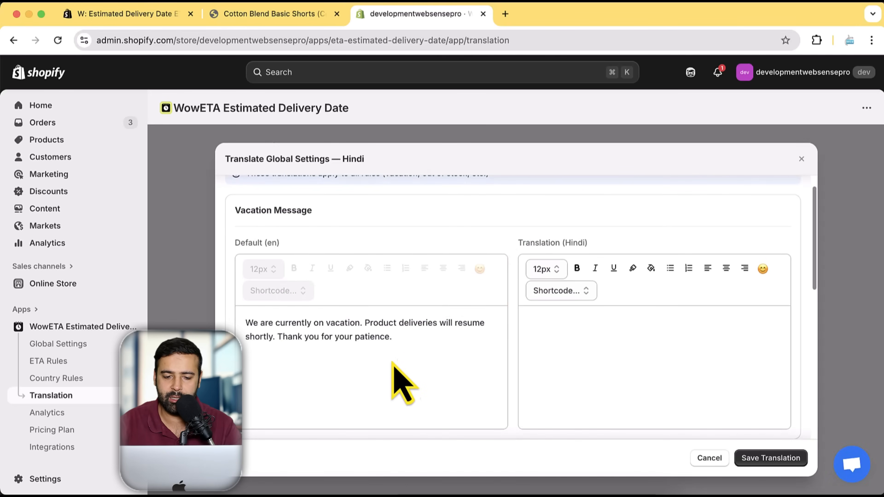
pyautogui.moveTo(375, 360); pyautogui.dragTo(233, 319)
pyautogui.click(546, 350)
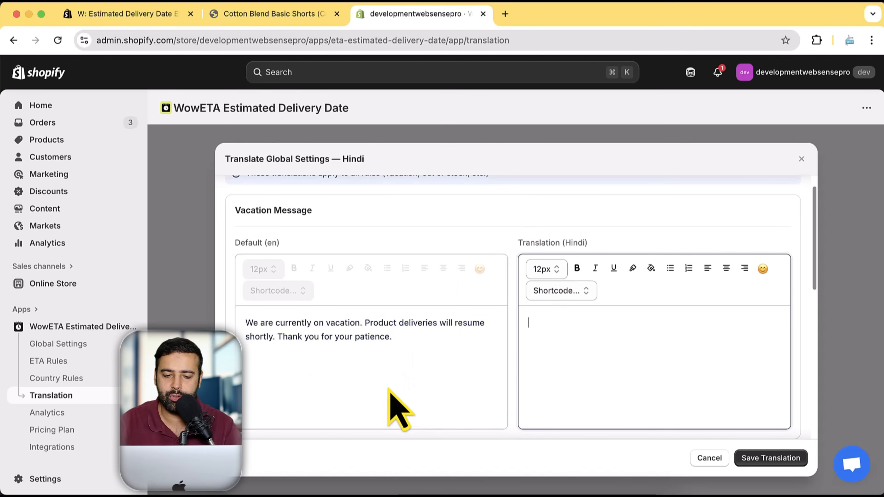
pyautogui.moveTo(400, 371); pyautogui.dragTo(243, 321)
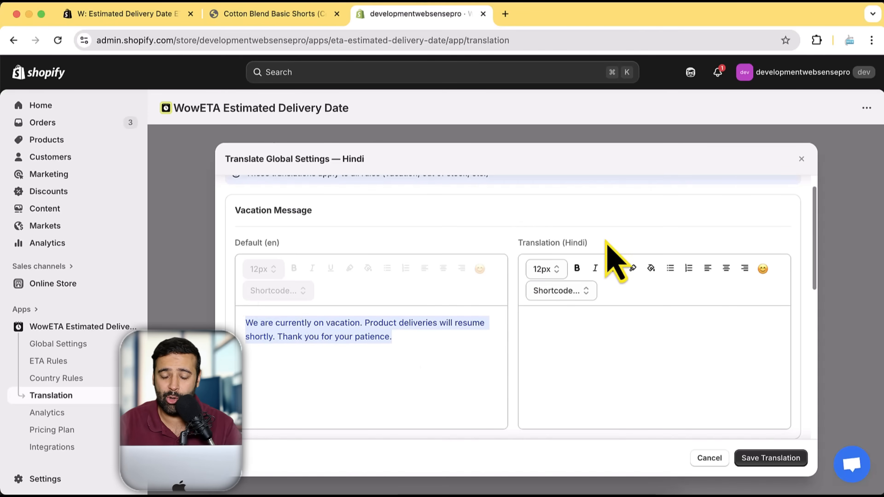
pyautogui.scroll(1, 618, 352)
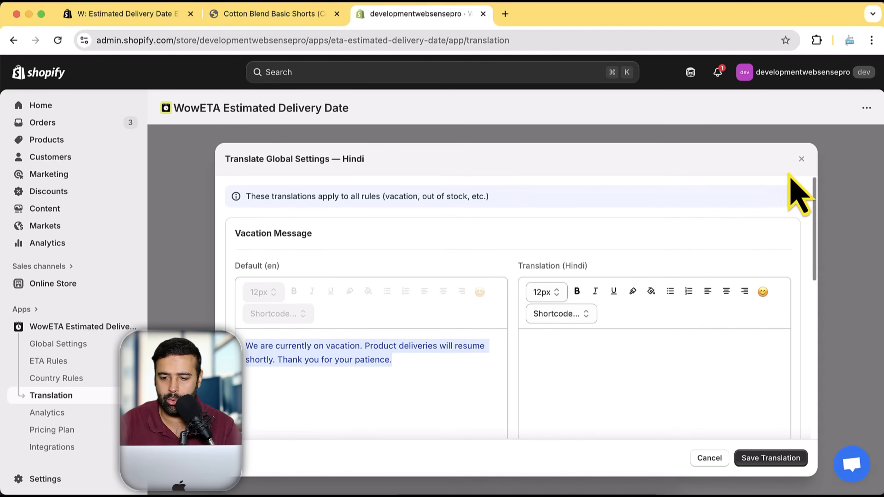
pyautogui.click(801, 158)
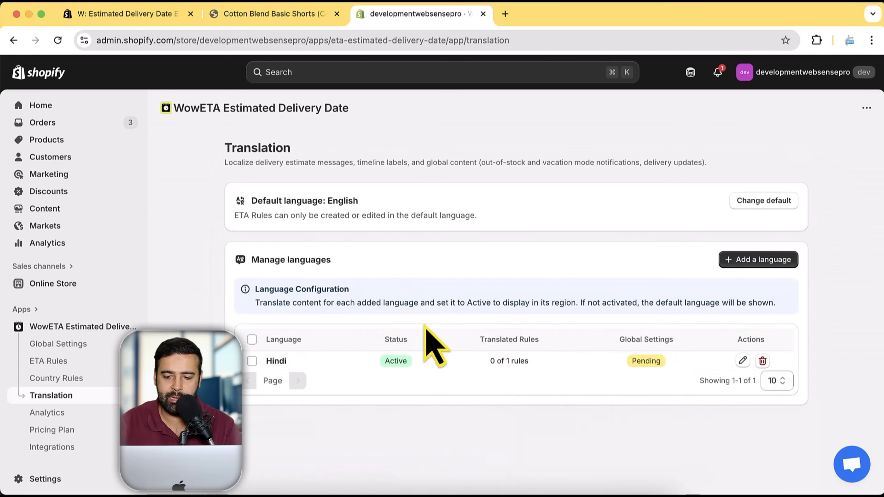
# Step: Delete the Hindi language from the managed languages
pyautogui.click(762, 361)
pyautogui.click(677, 365)
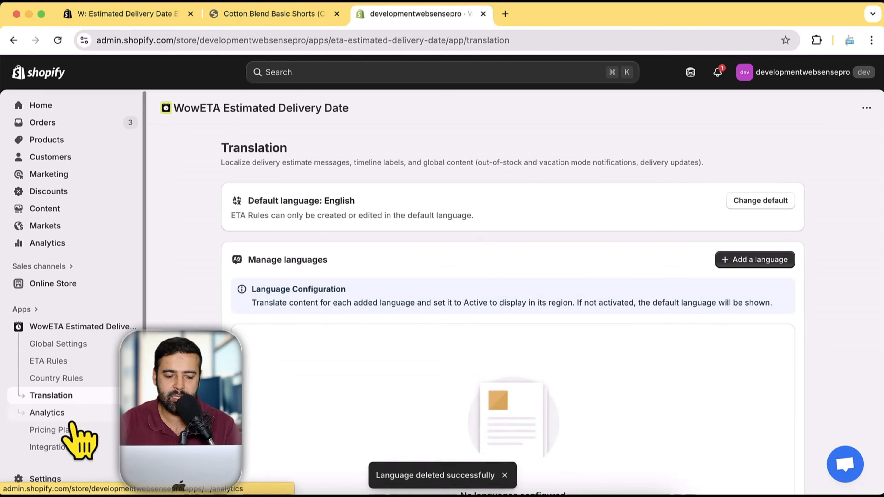
# Step: Examine the app's Analytics page, covering the performance overview, total counts and the performance of New ETA Rule
pyautogui.click(75, 413)
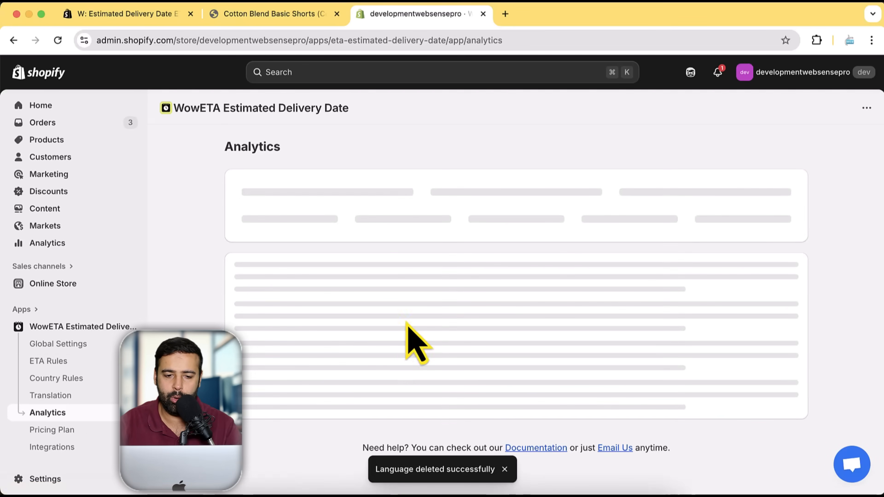
pyautogui.scroll(-1, 422, 209)
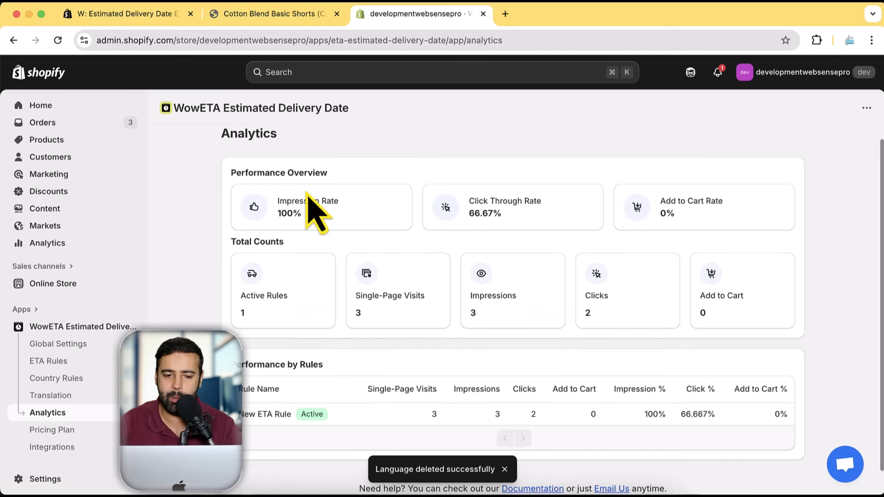
pyautogui.scroll(-2, 548, 241)
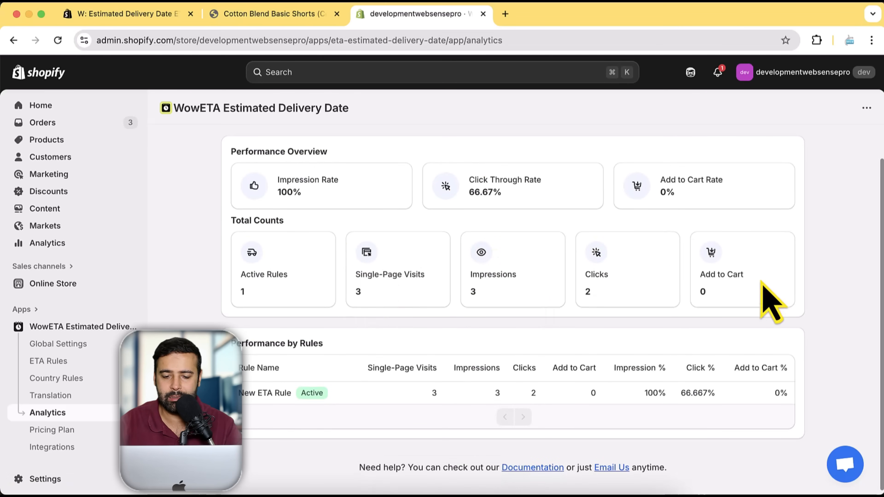
pyautogui.moveTo(254, 392); pyautogui.dragTo(730, 392)
pyautogui.click(687, 389)
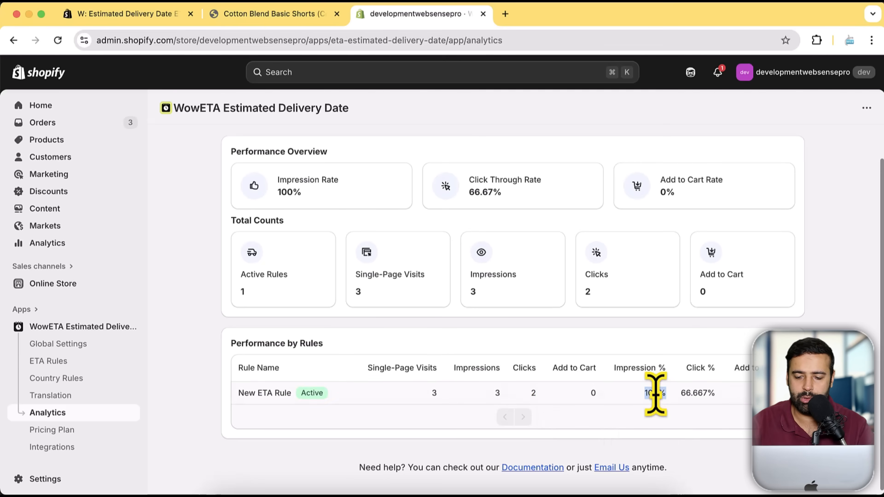
pyautogui.moveTo(681, 392); pyautogui.dragTo(710, 393)
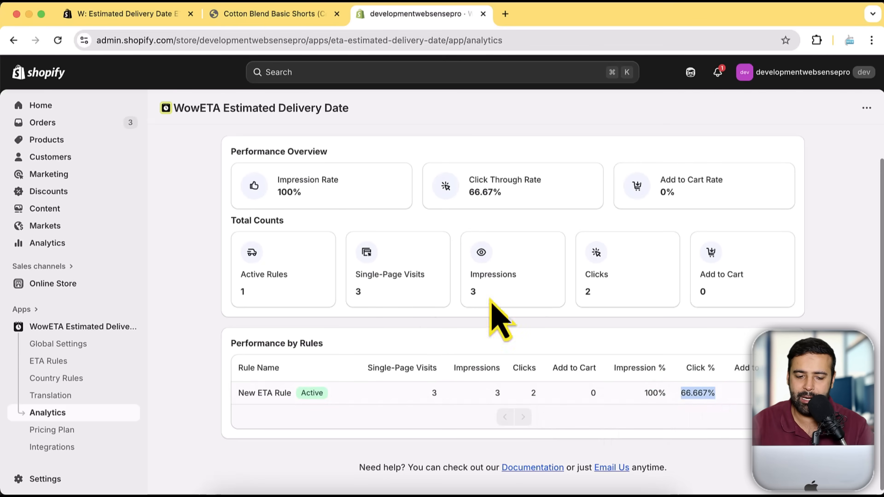
pyautogui.scroll(2, 459, 223)
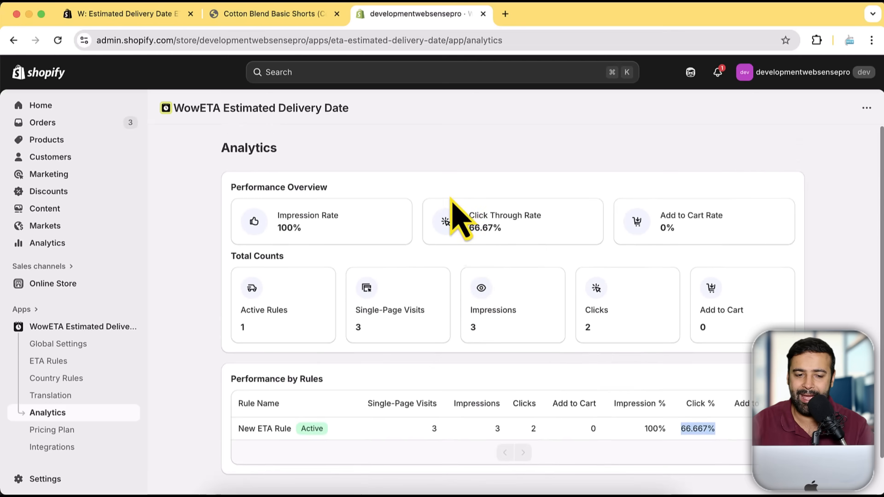
pyautogui.scroll(-2, 448, 202)
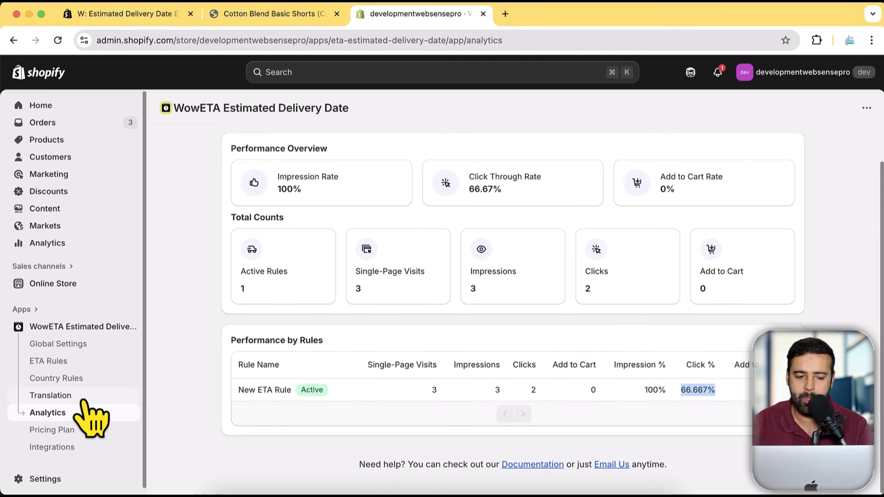
# Step: Review the app's Pricing Plan page with its feature comparison and FAQs, and check the pricing on its Shopify App Store listing
pyautogui.click(82, 435)
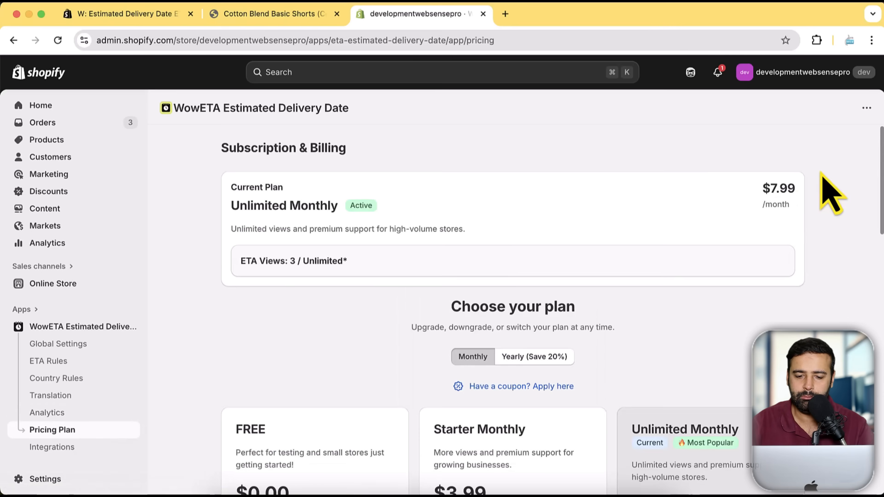
pyautogui.scroll(-10, 832, 193)
pyautogui.scroll(-15, 825, 197)
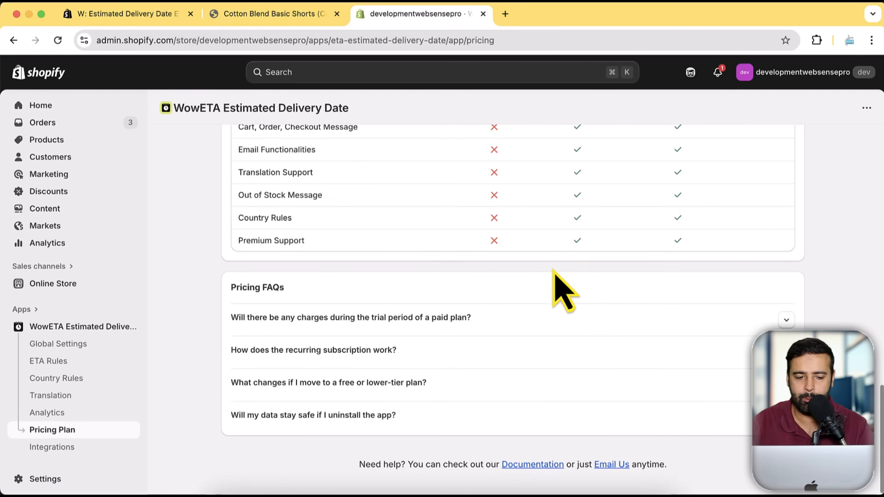
pyautogui.scroll(20, 553, 271)
pyautogui.click(140, 16)
pyautogui.scroll(-10, 676, 343)
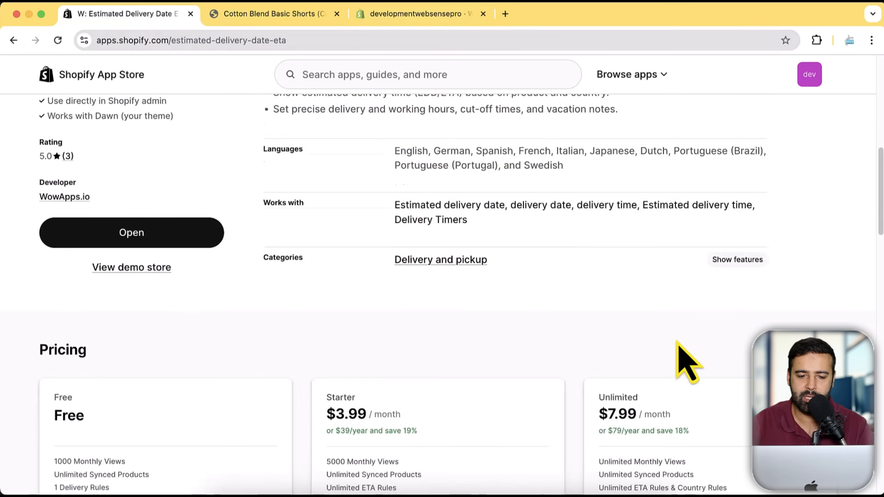
pyautogui.scroll(5, 677, 343)
pyautogui.click(407, 14)
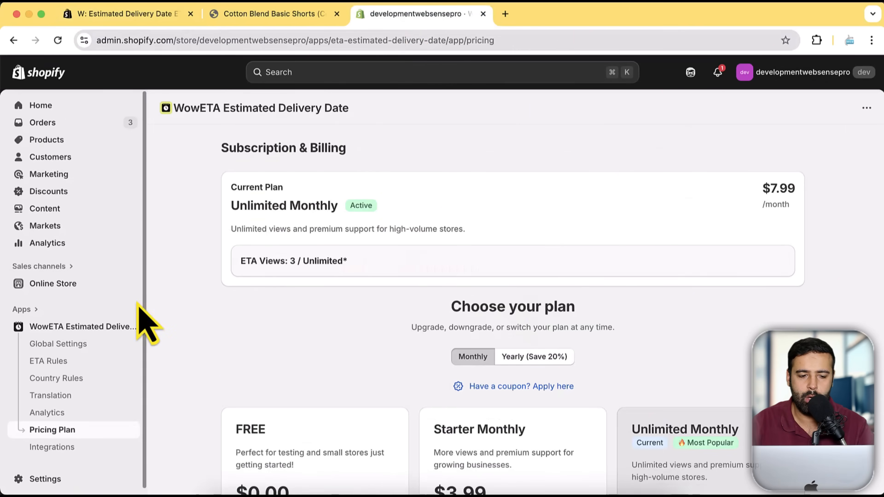